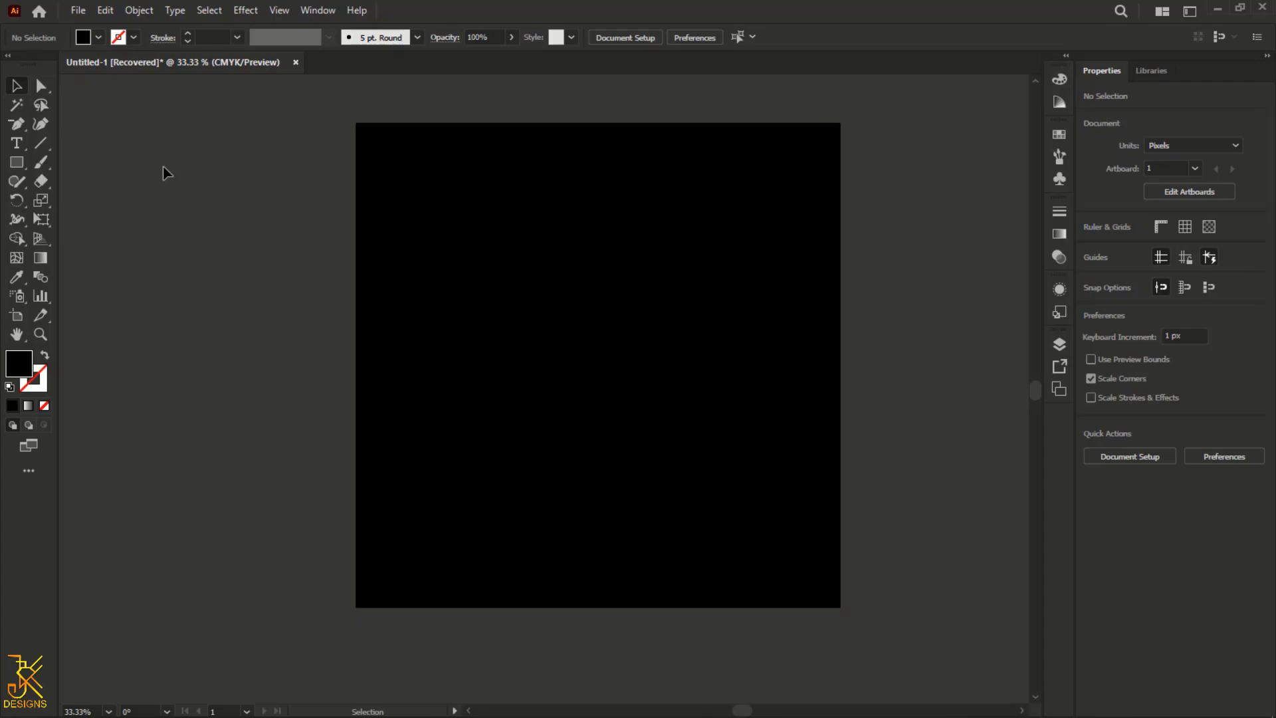
- Draw a rectangle about 376 by 673 px and move it up to the middle of the black artboard
left_click_drag(23, 170, 105, 183)
left_click_drag(506, 253, 687, 580)
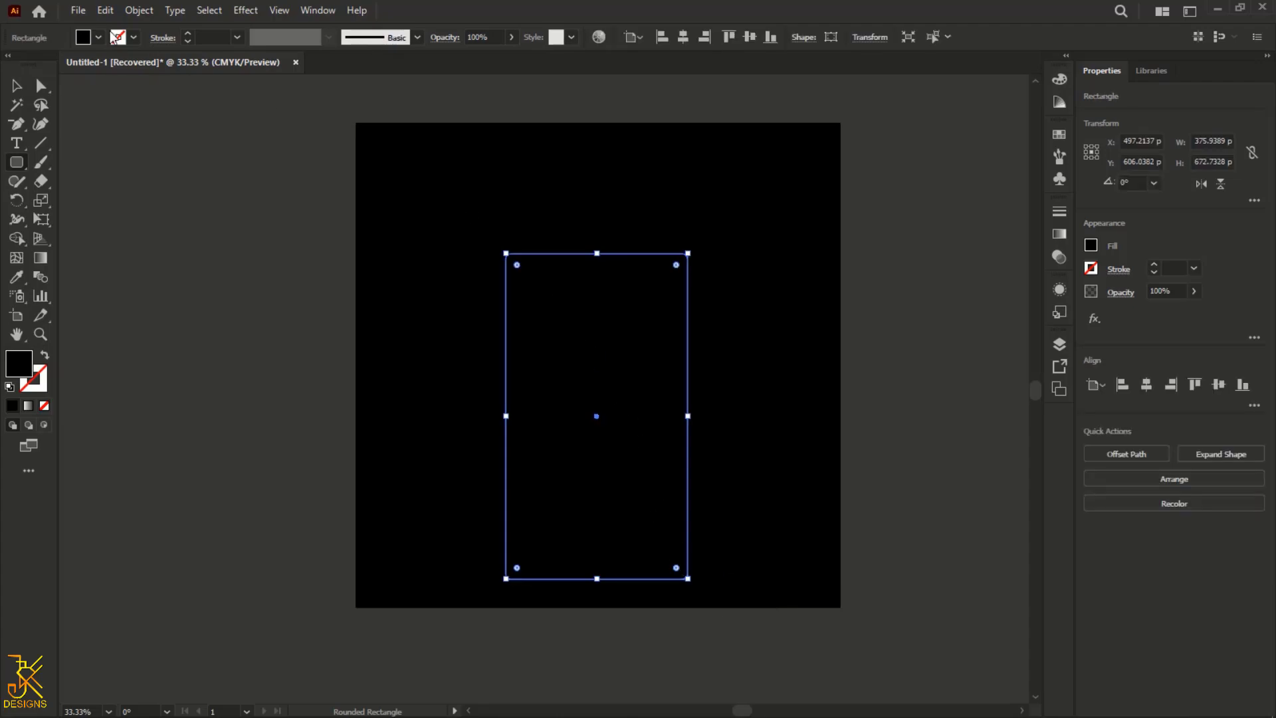
key("v")
left_click_drag(592, 256, 584, 234)
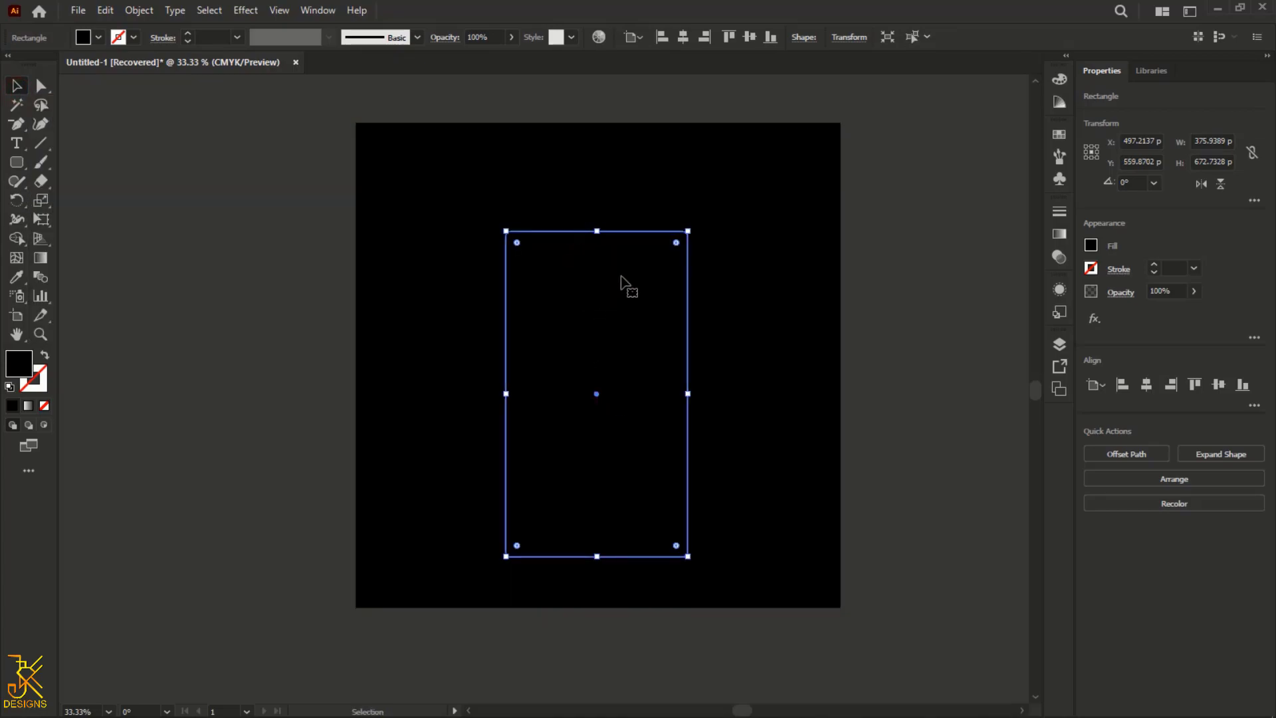
- Give the rectangle a white stroke and remove its fill
left_click(123, 40)
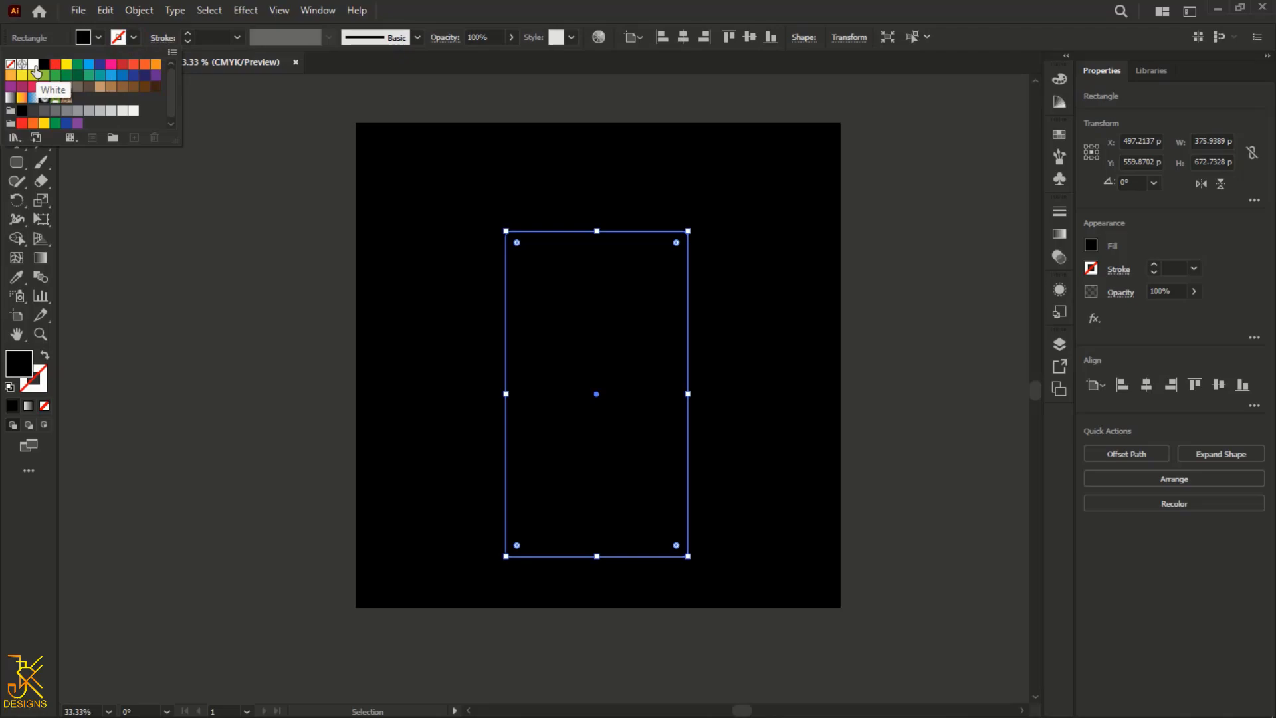
left_click(35, 71)
left_click(97, 37)
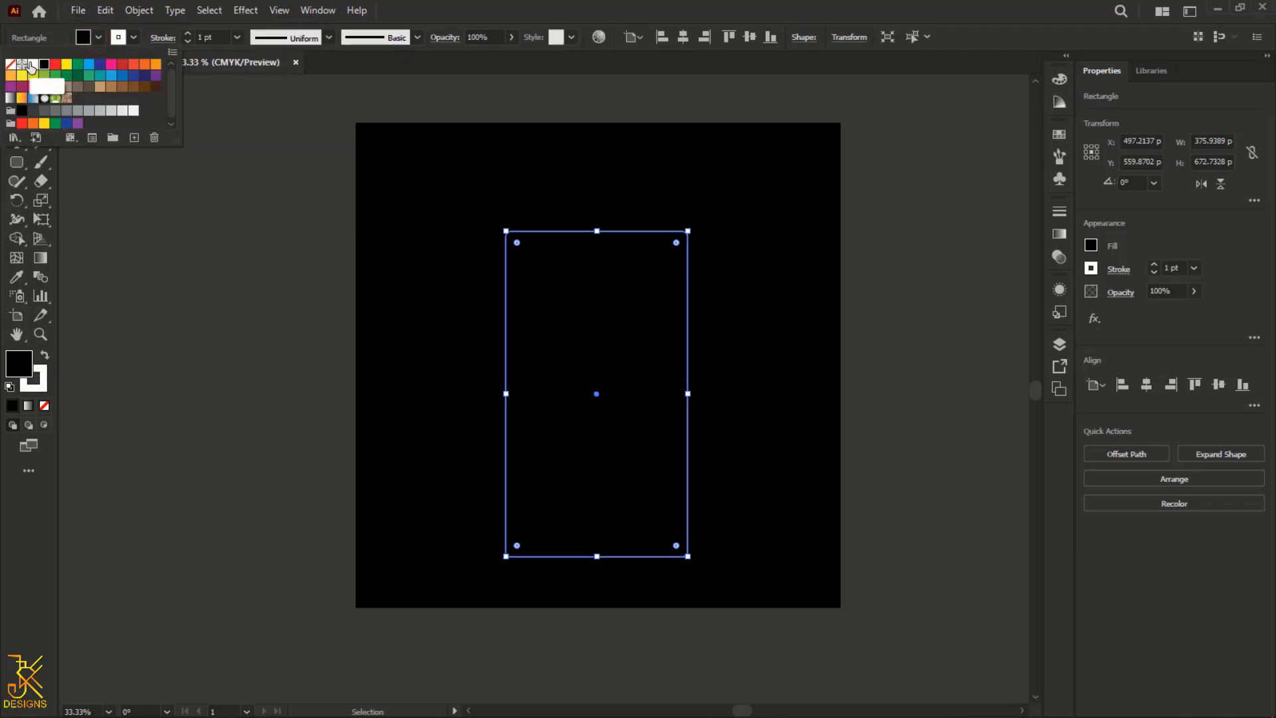
left_click(11, 63)
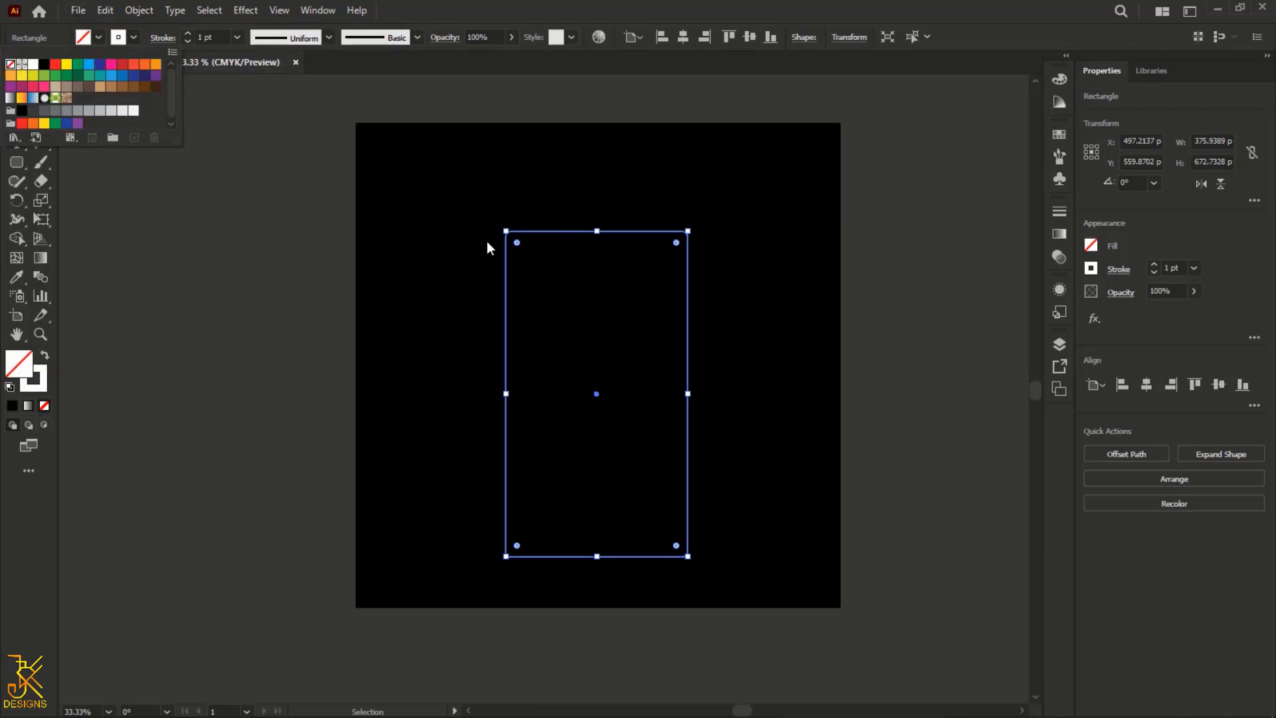
left_click(513, 246)
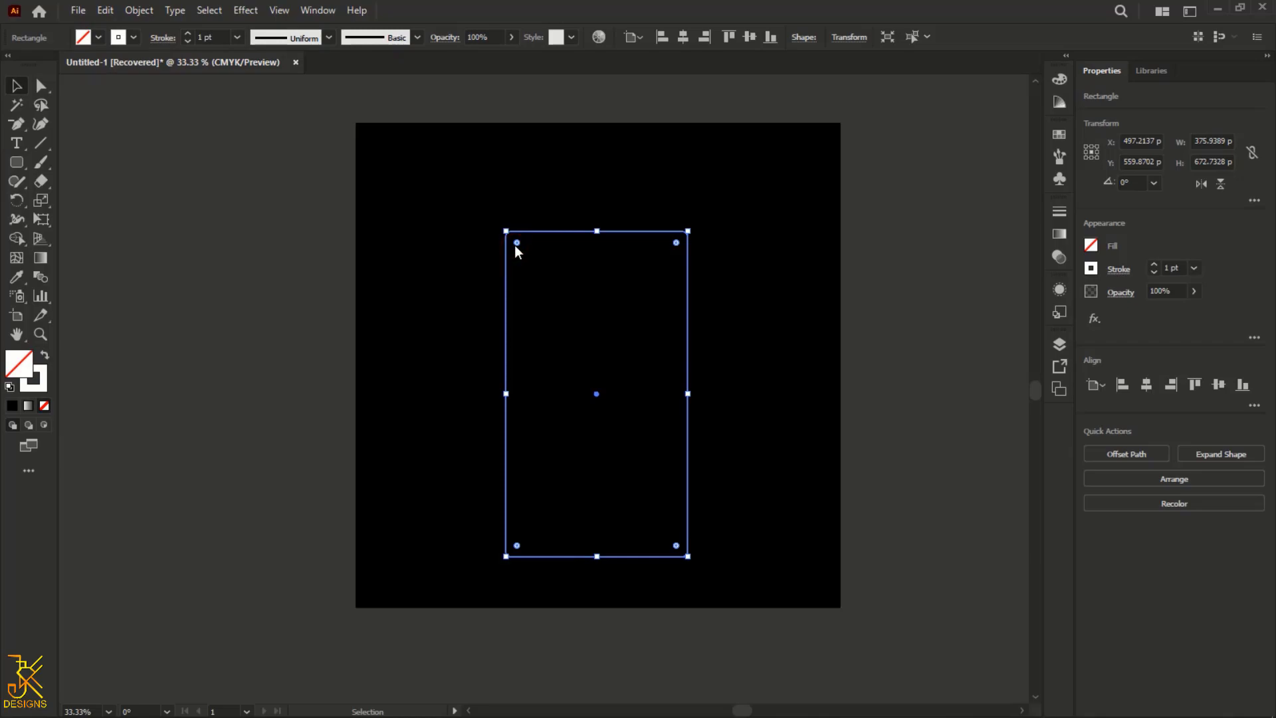
- Round all the rectangle's corners strongly and enlarge it to about 458 by 763 px, with corner radii of about 119 px
left_click_drag(514, 247, 555, 280)
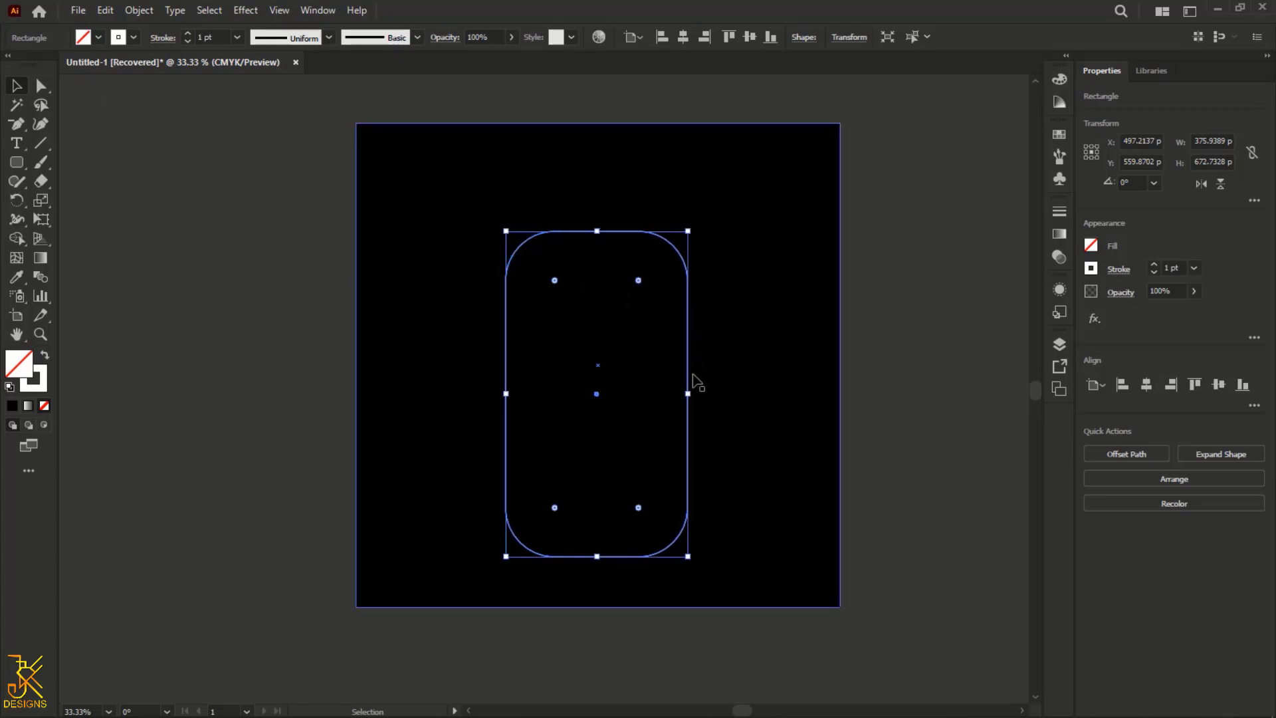
left_click_drag(687, 393, 713, 401)
left_click_drag(607, 231, 611, 208)
left_click_drag(507, 381, 488, 381)
left_click_drag(599, 206, 599, 186)
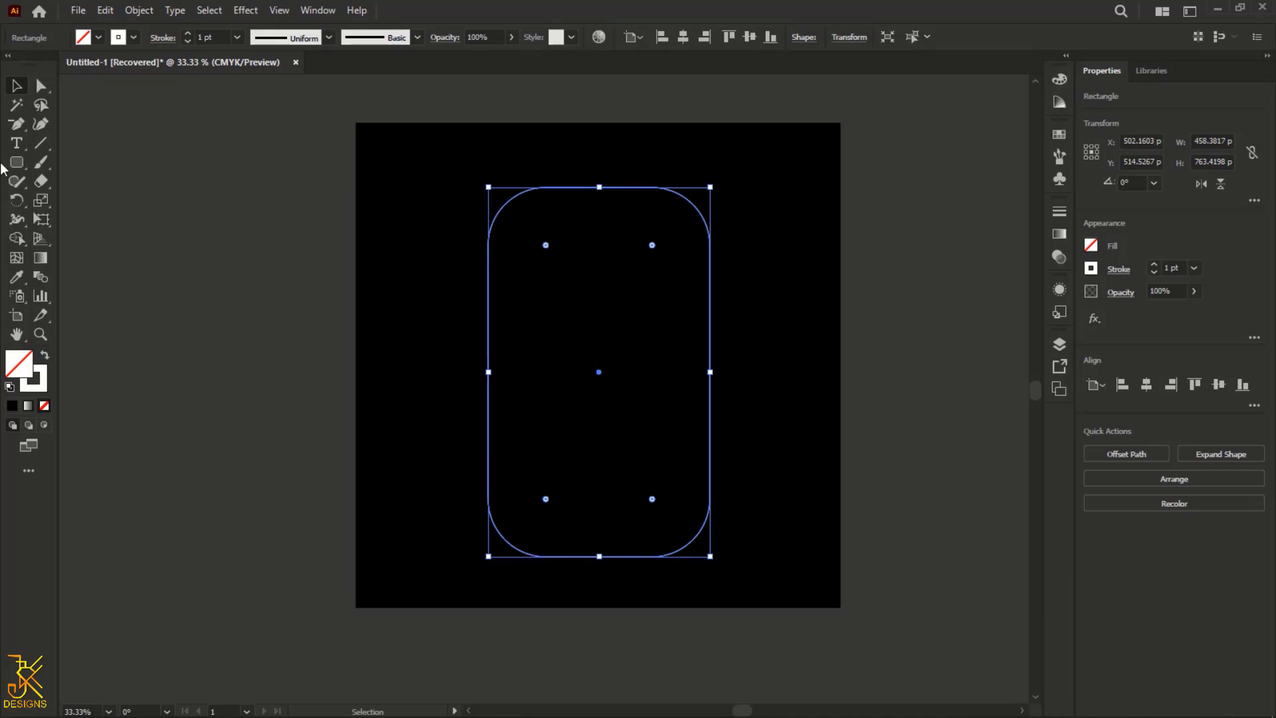
- Start Type on a Path text on the rounded rectangle's outline, low on its left side
left_click(22, 142)
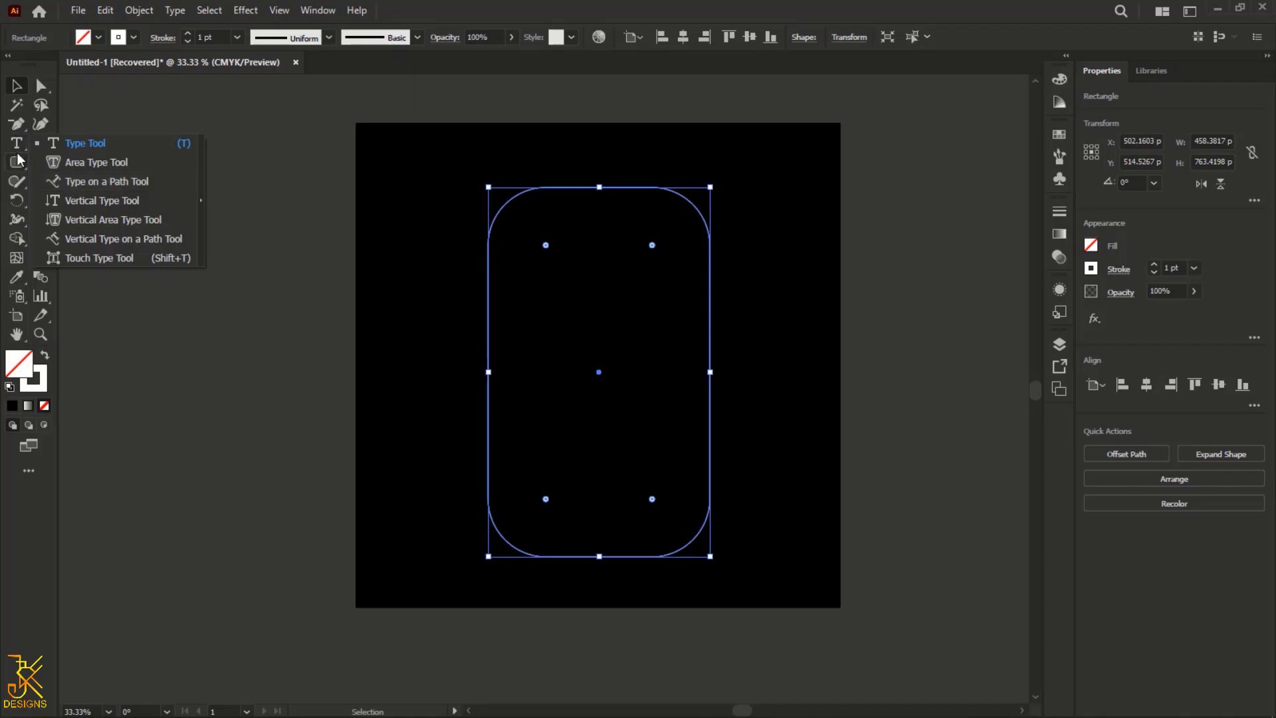
left_click(261, 426)
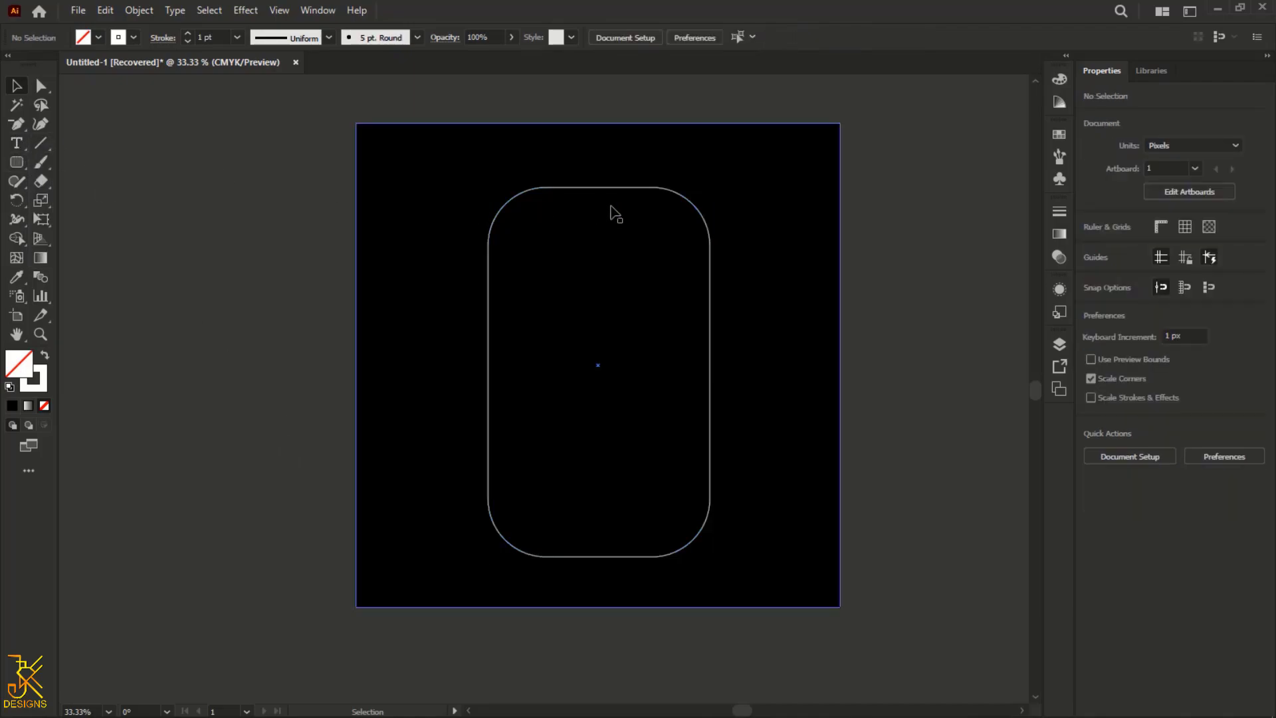
left_click(599, 188)
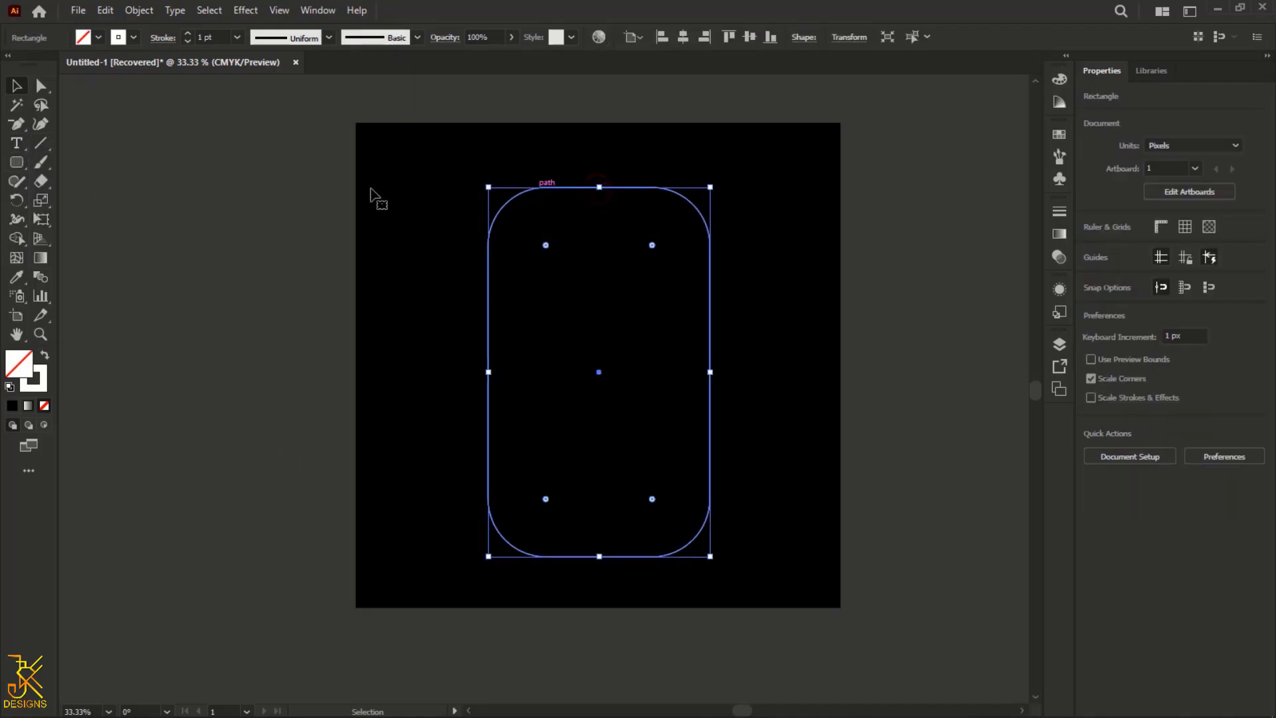
left_click(26, 140)
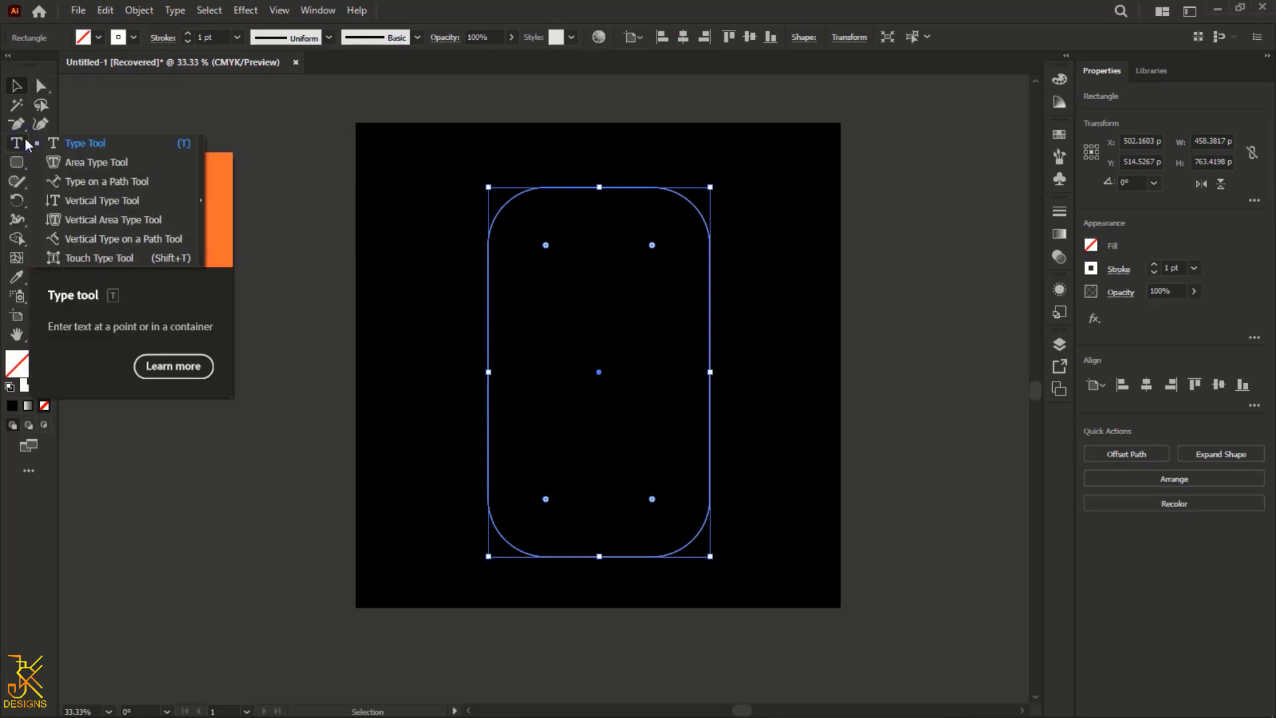
left_click(101, 187)
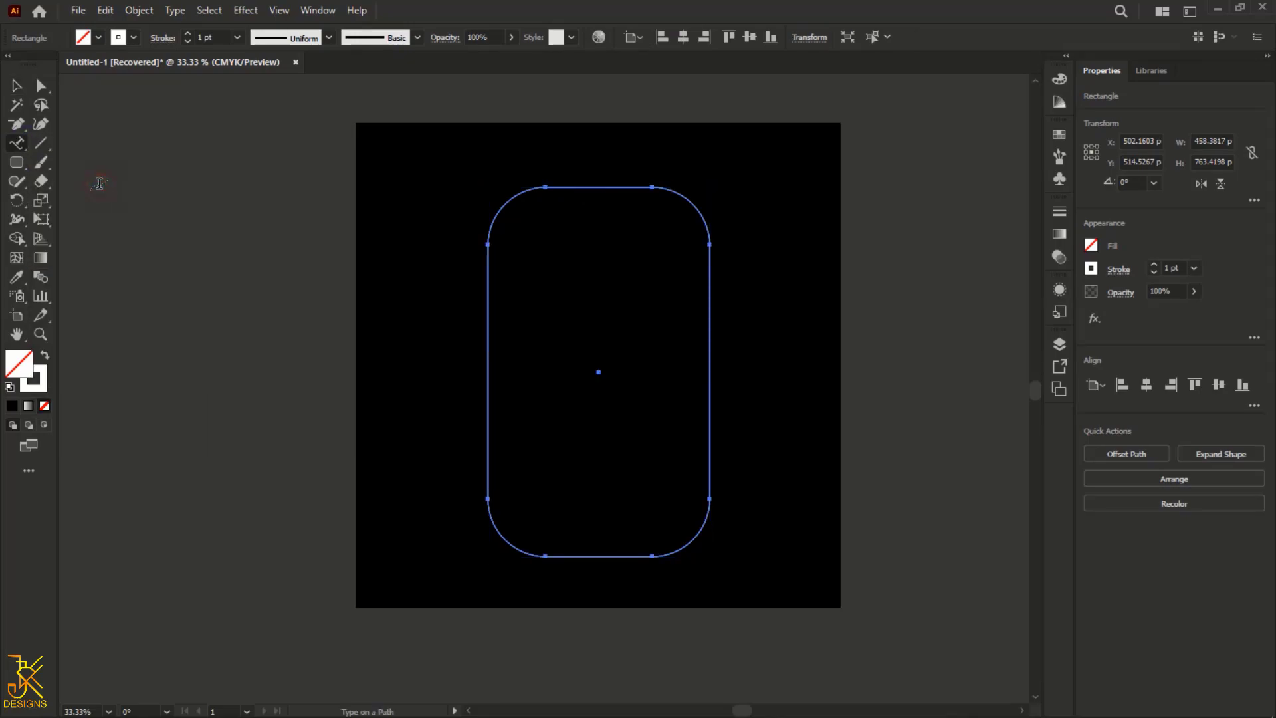
left_click(489, 458)
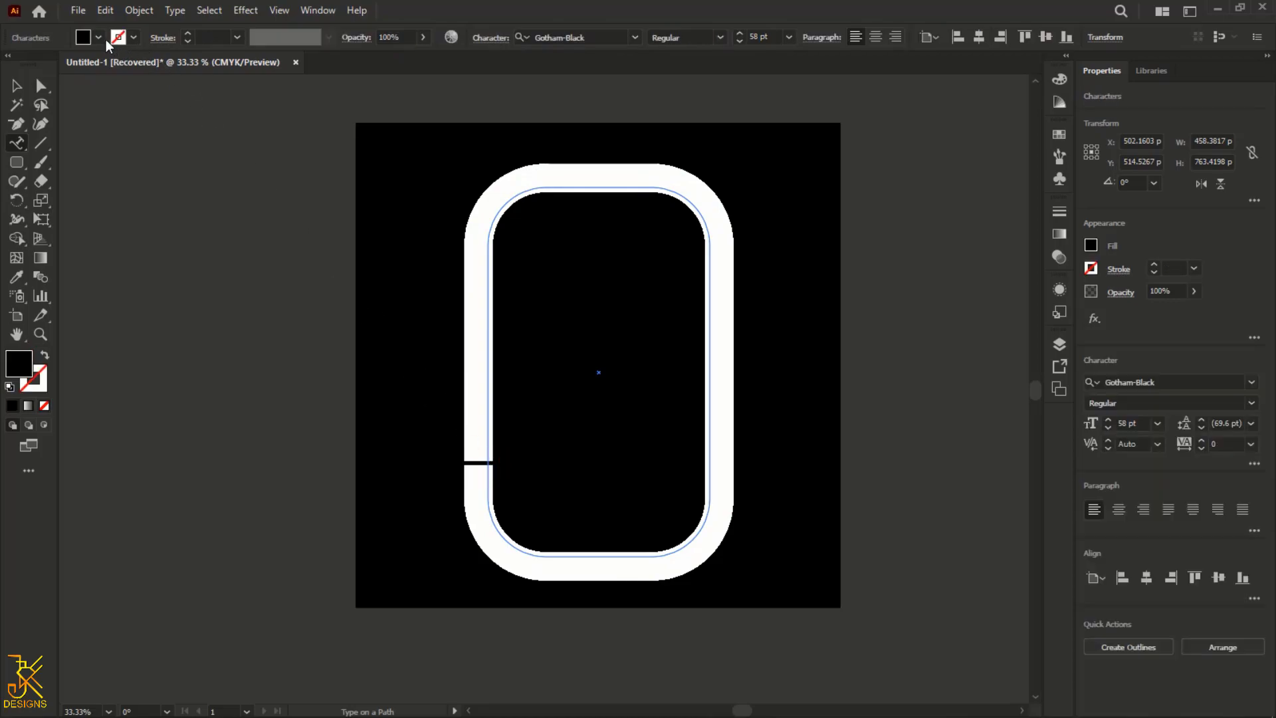
- Set the fill of the placeholder path text to white
left_click(98, 37)
left_click(32, 64)
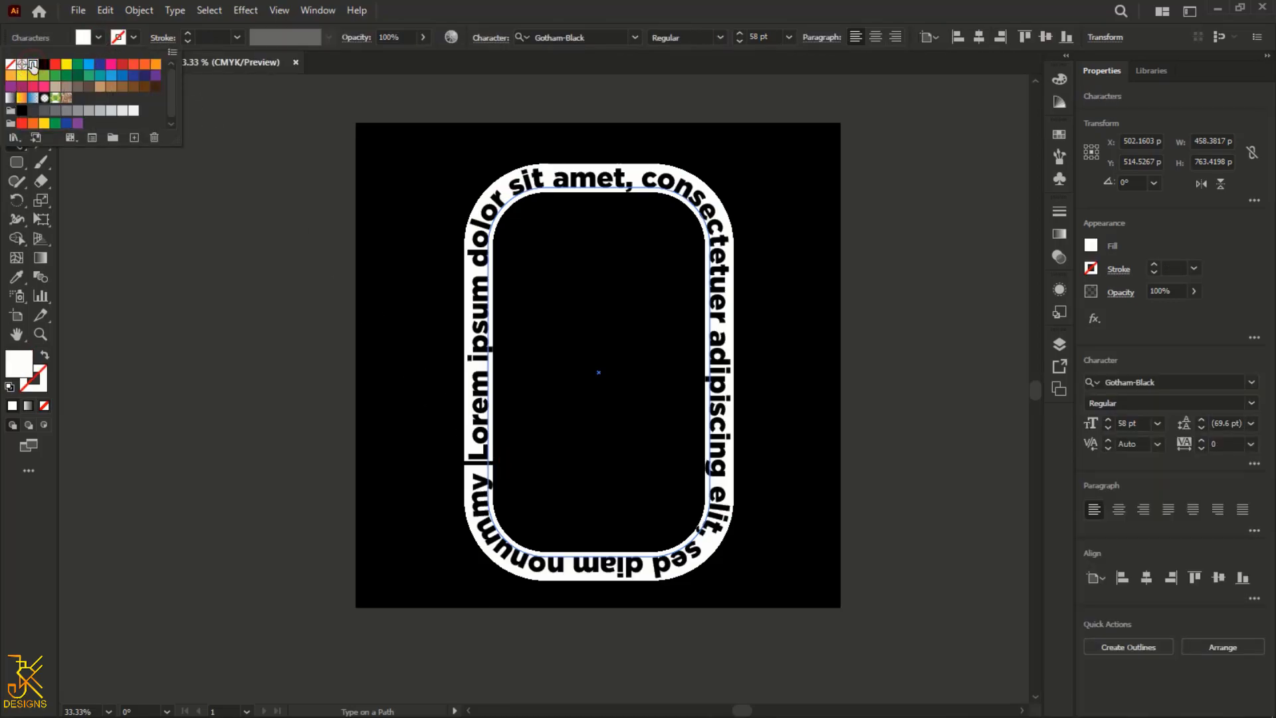
left_click(99, 38)
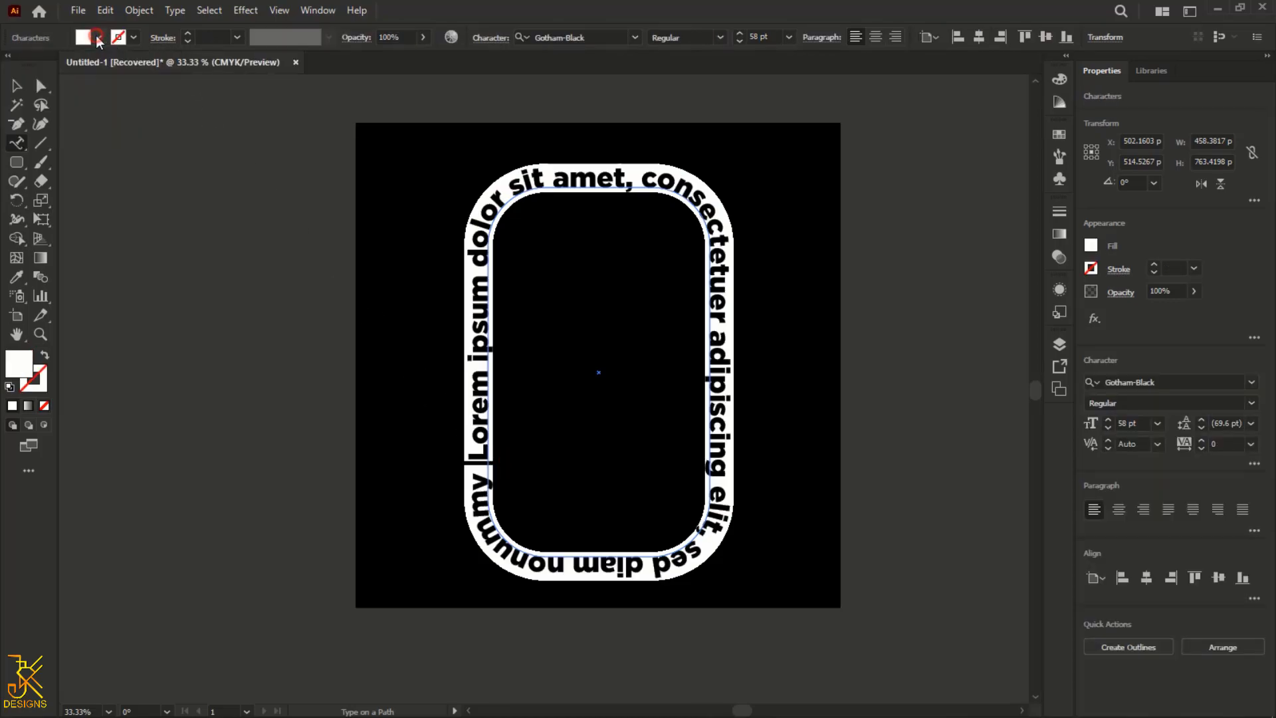
- Replace the placeholder path text with "Adobe illustrator does it better than any other software"
left_click(480, 492)
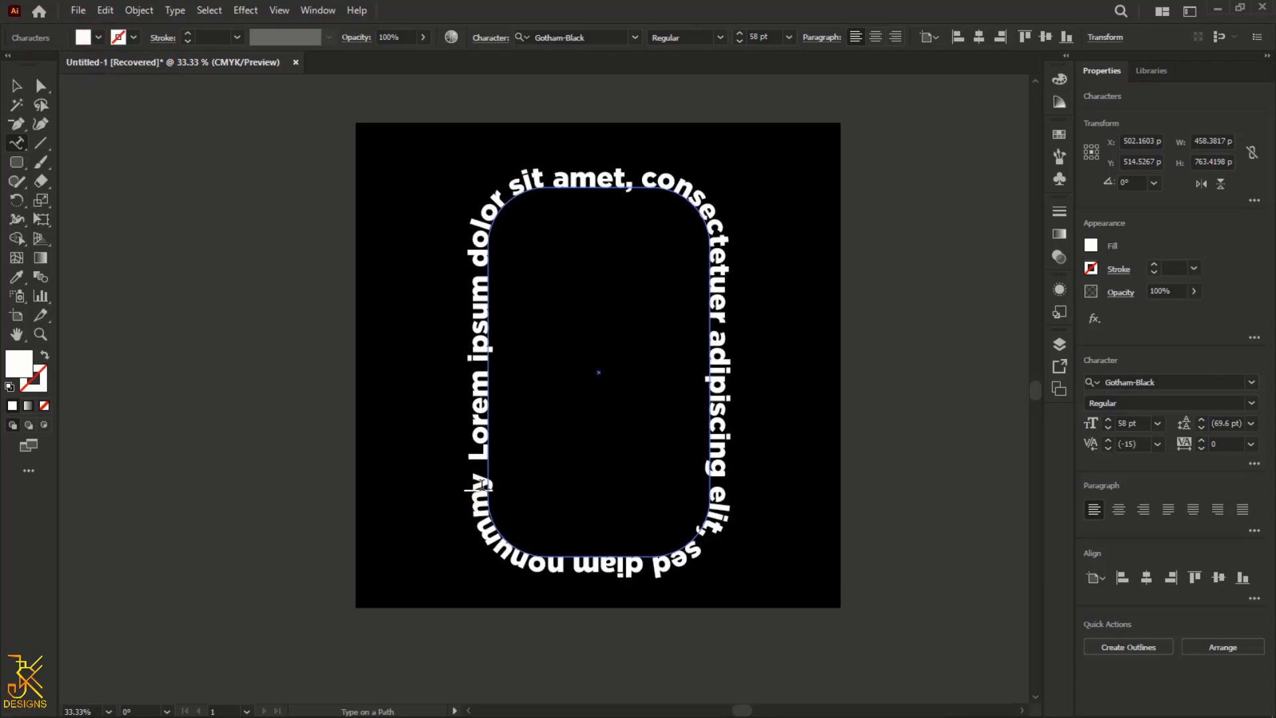
key("Up")
key("Down")
left_click(485, 498)
key("BackSpace")
key("BackSpace")
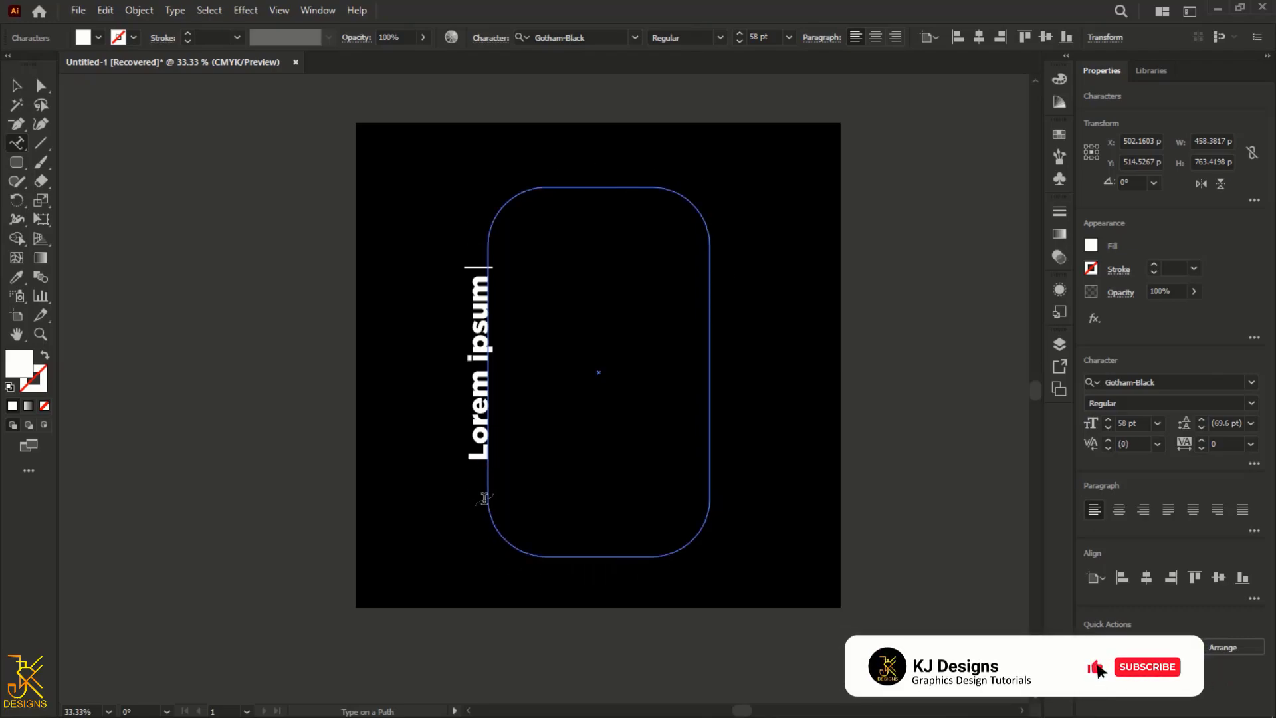
type("Adobe illustr")
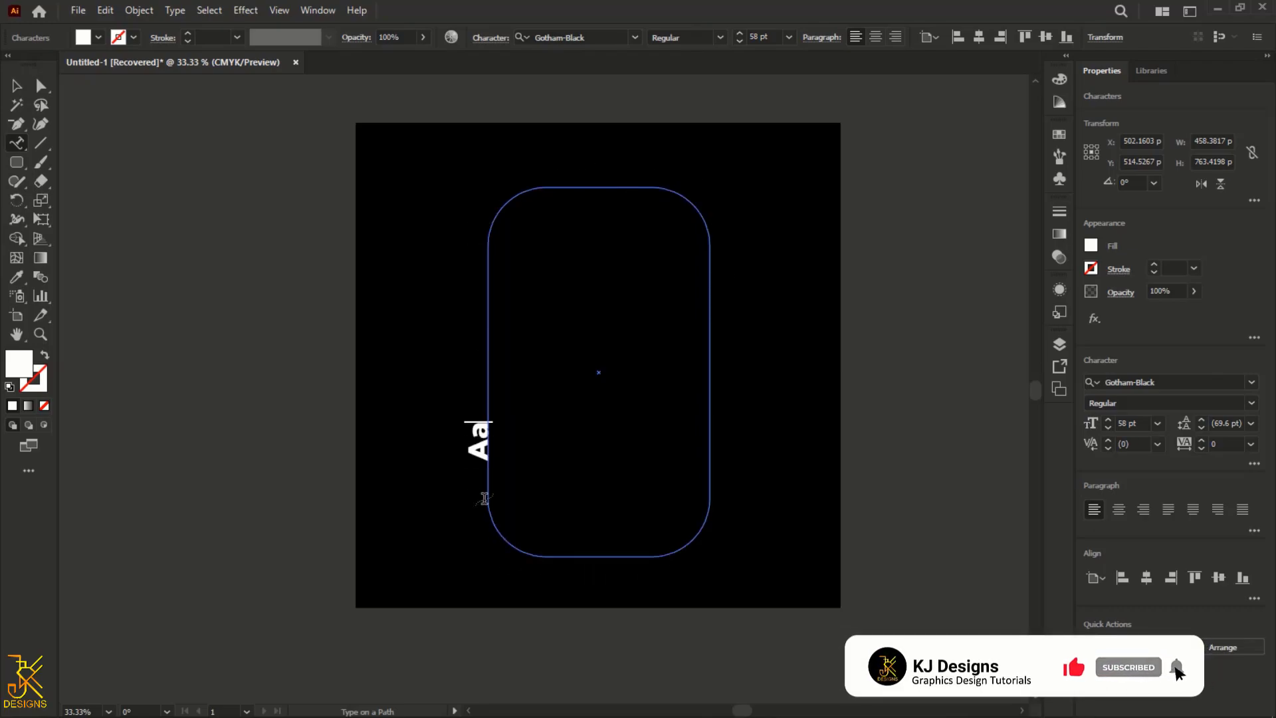
type("ator does it bet")
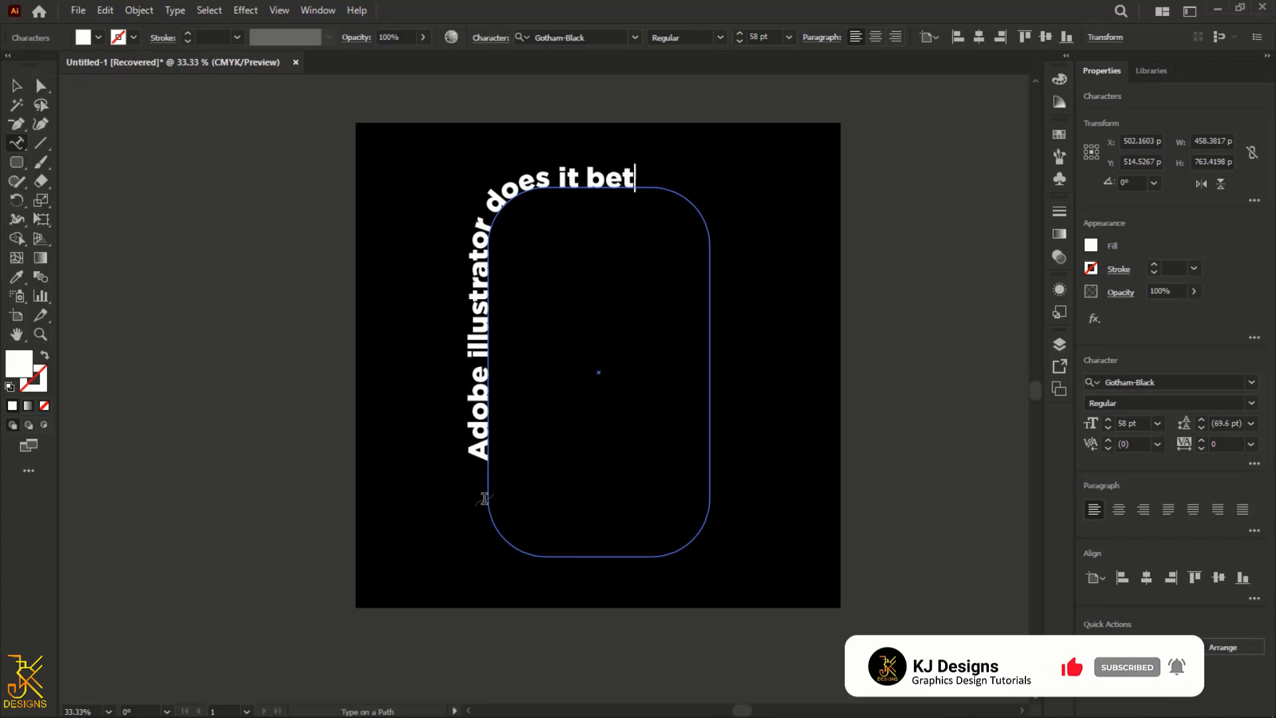
type("ter than any other software")
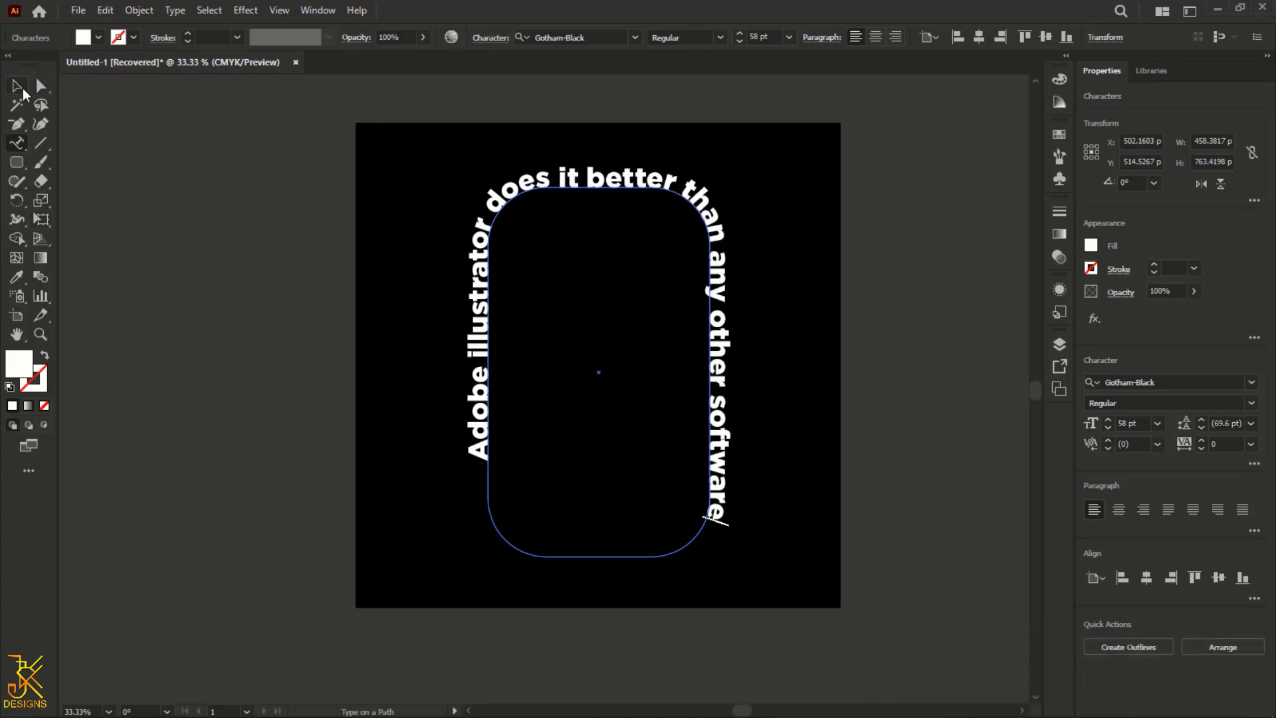
left_click(22, 91)
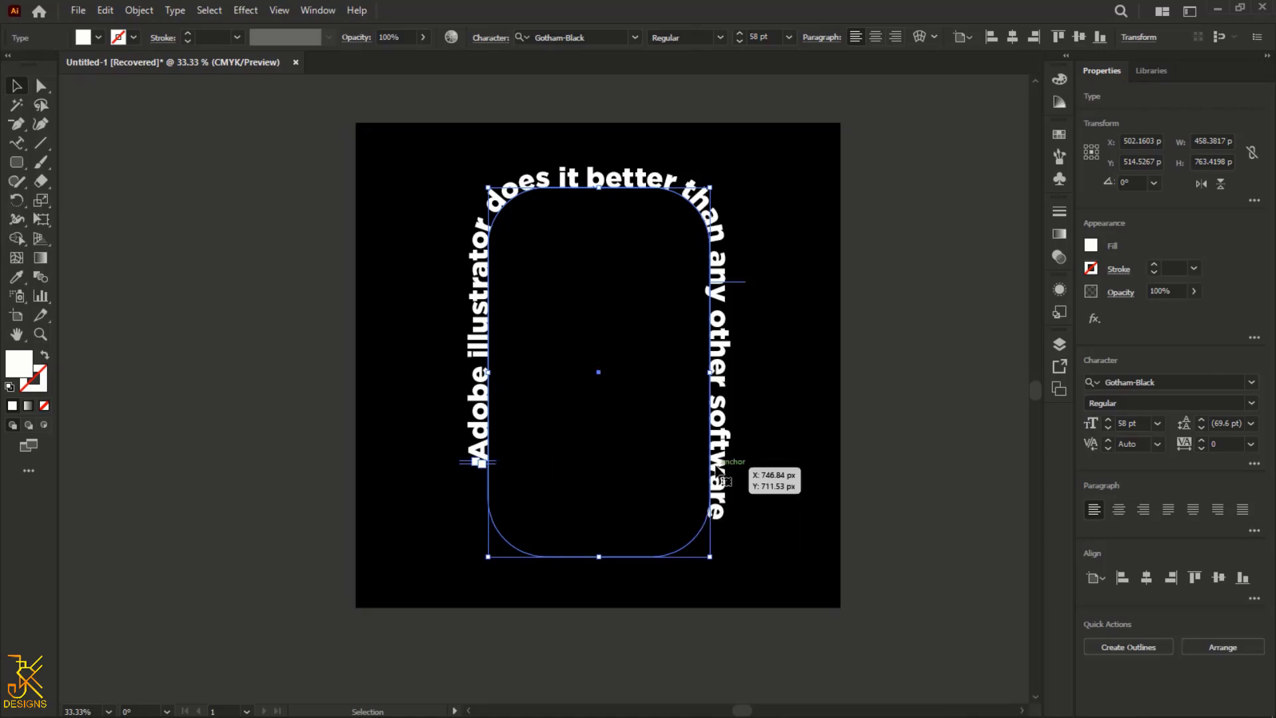
- Move the path text's end bracket onto the bottom edge and its start bracket down to just above the lower-left curve
scroll(705, 475, "down", 1)
scroll(698, 473, "up", 2)
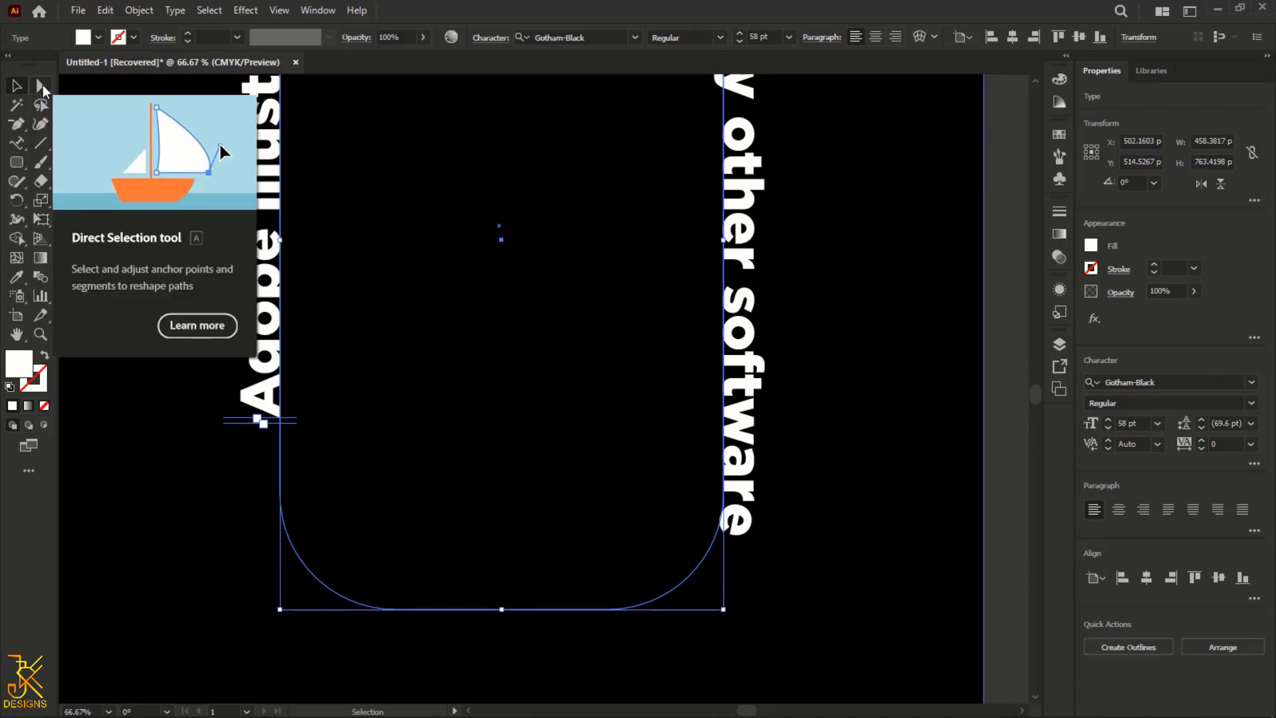
left_click(41, 86)
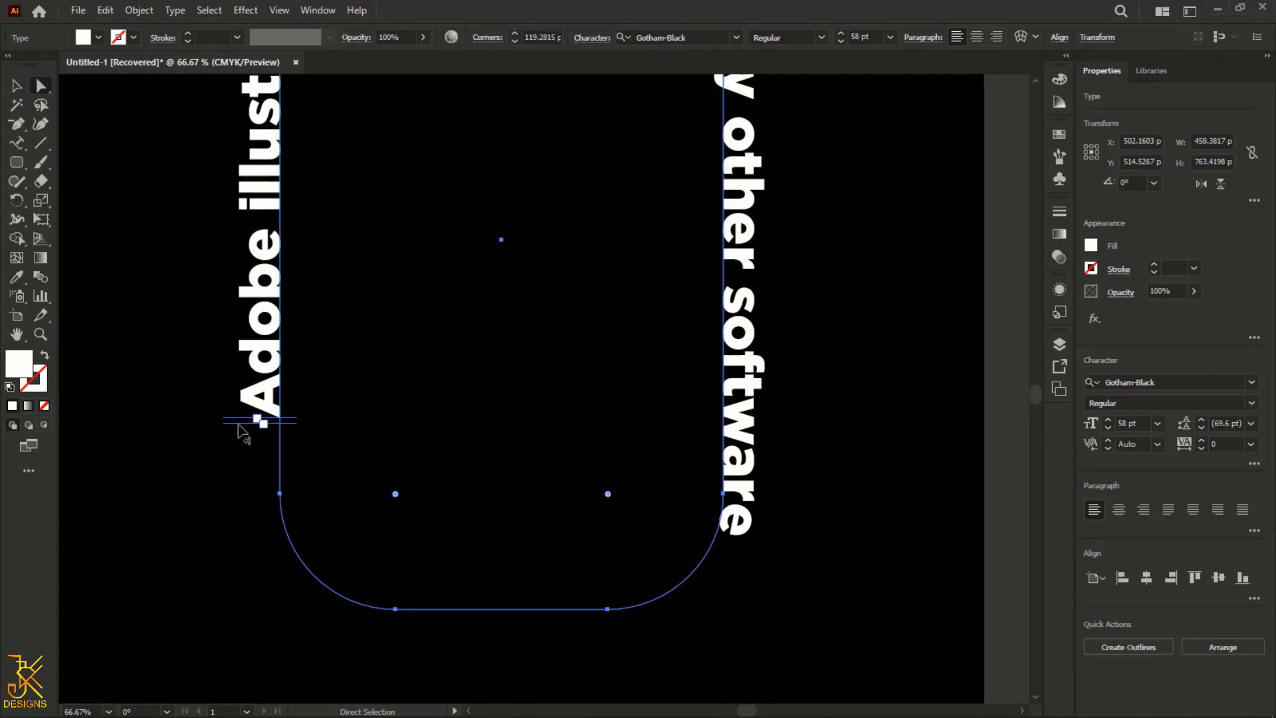
left_click_drag(242, 424, 445, 611)
left_click_drag(278, 420, 273, 473)
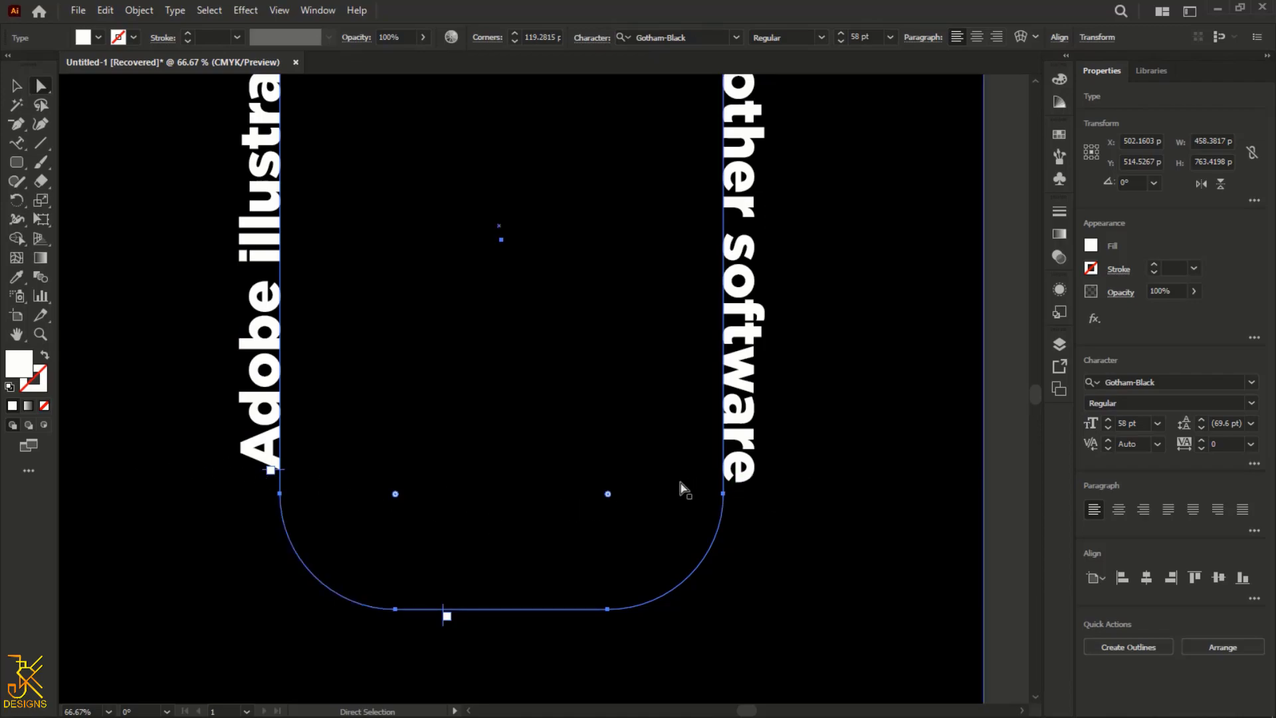
- Convert the path text to outlines
scroll(859, 409, "down", 1)
scroll(860, 408, "down", 2)
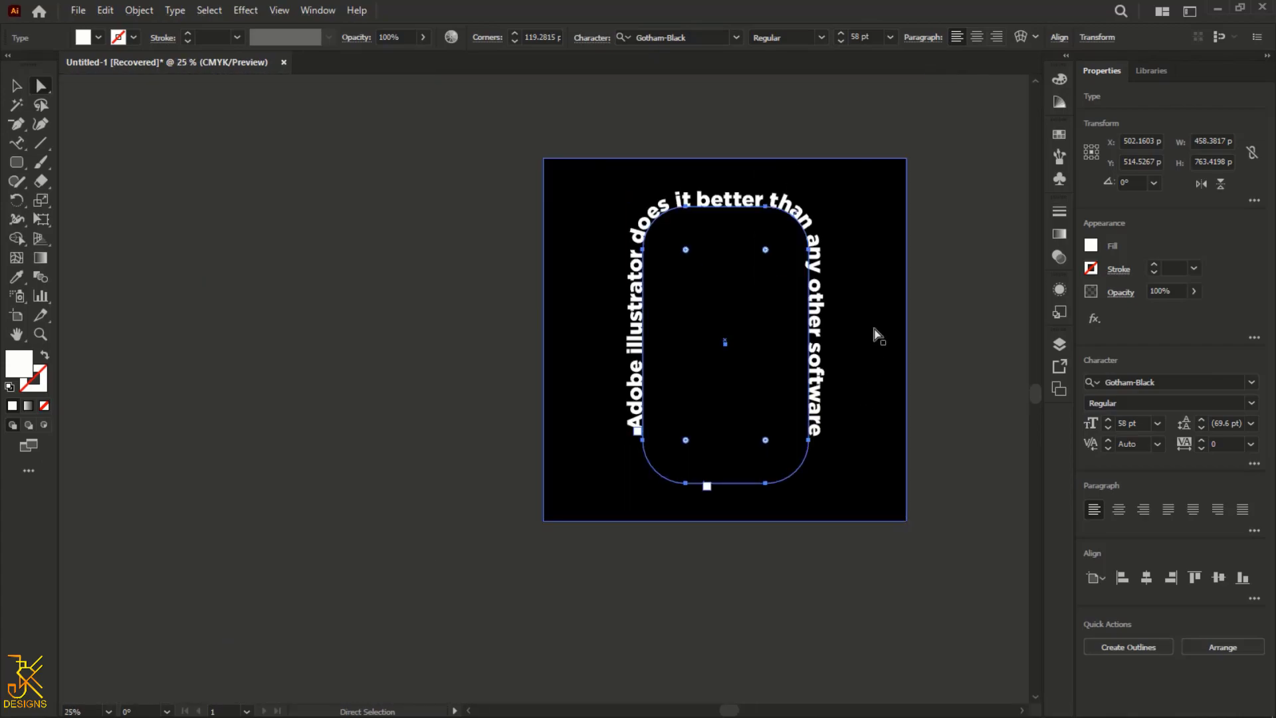
left_click_drag(874, 328, 820, 347)
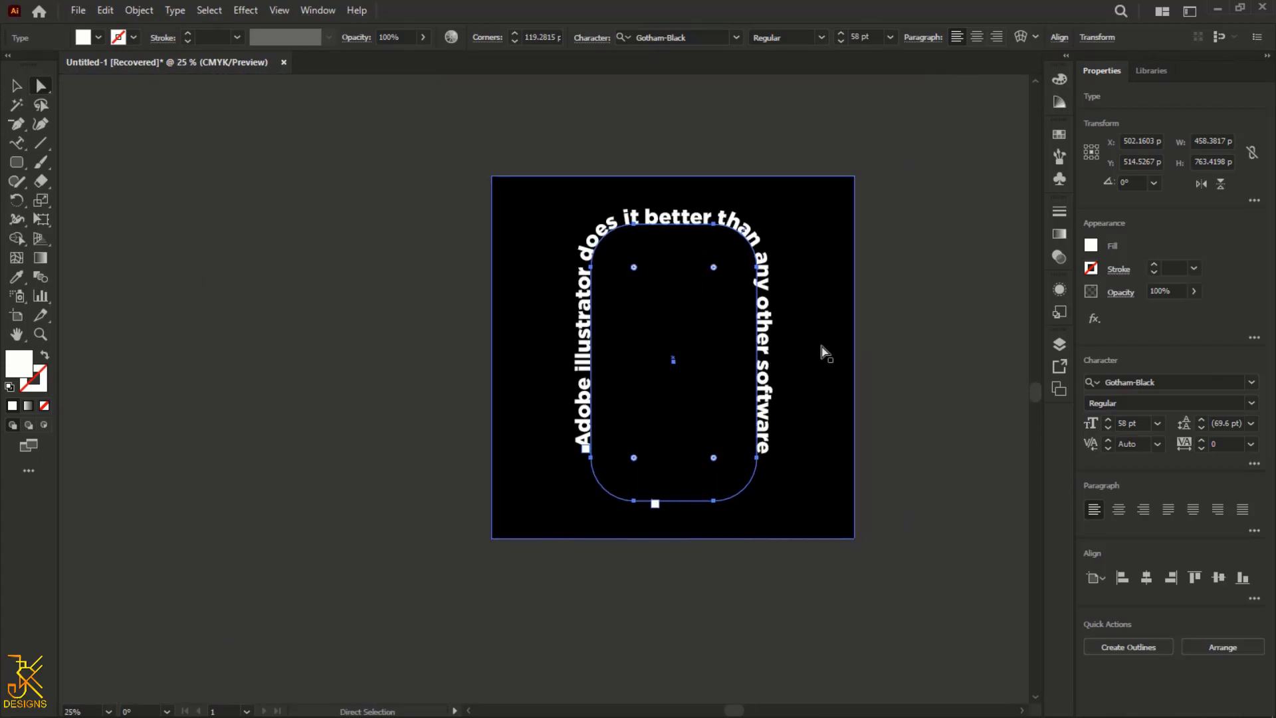
scroll(808, 345, "up", 1)
scroll(664, 285, "down", 2)
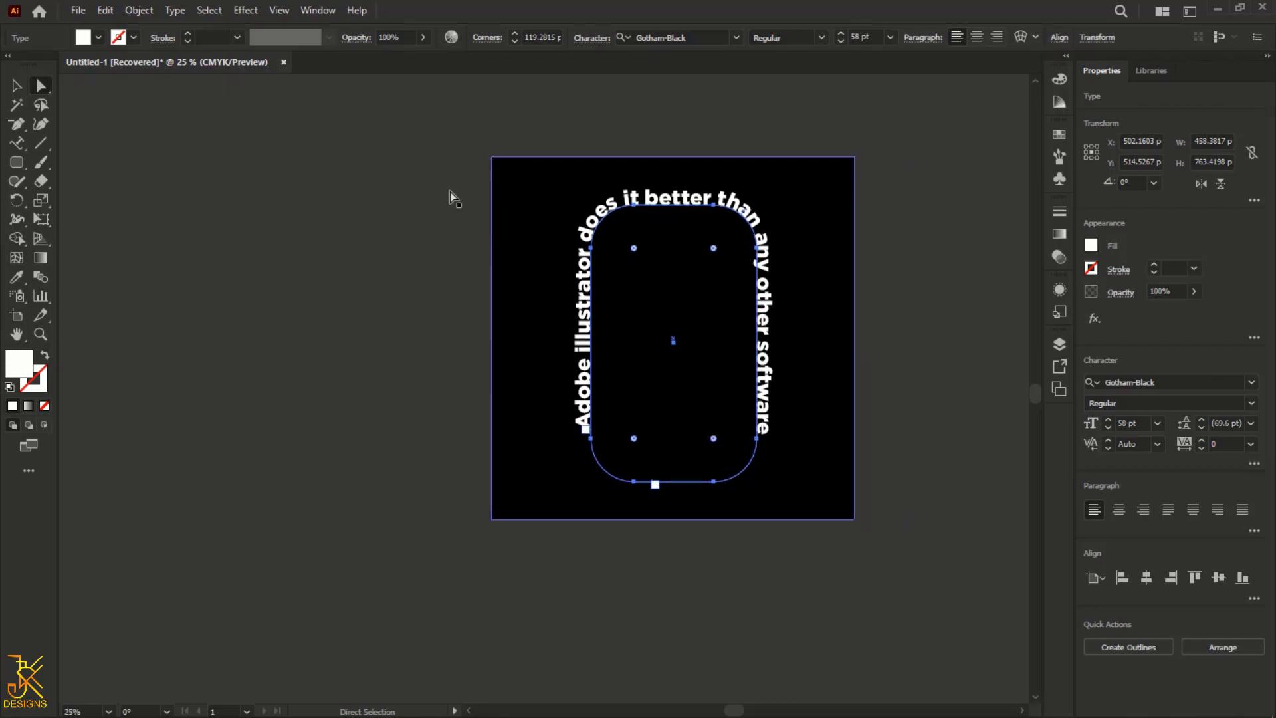
left_click(17, 85)
right_click(708, 202)
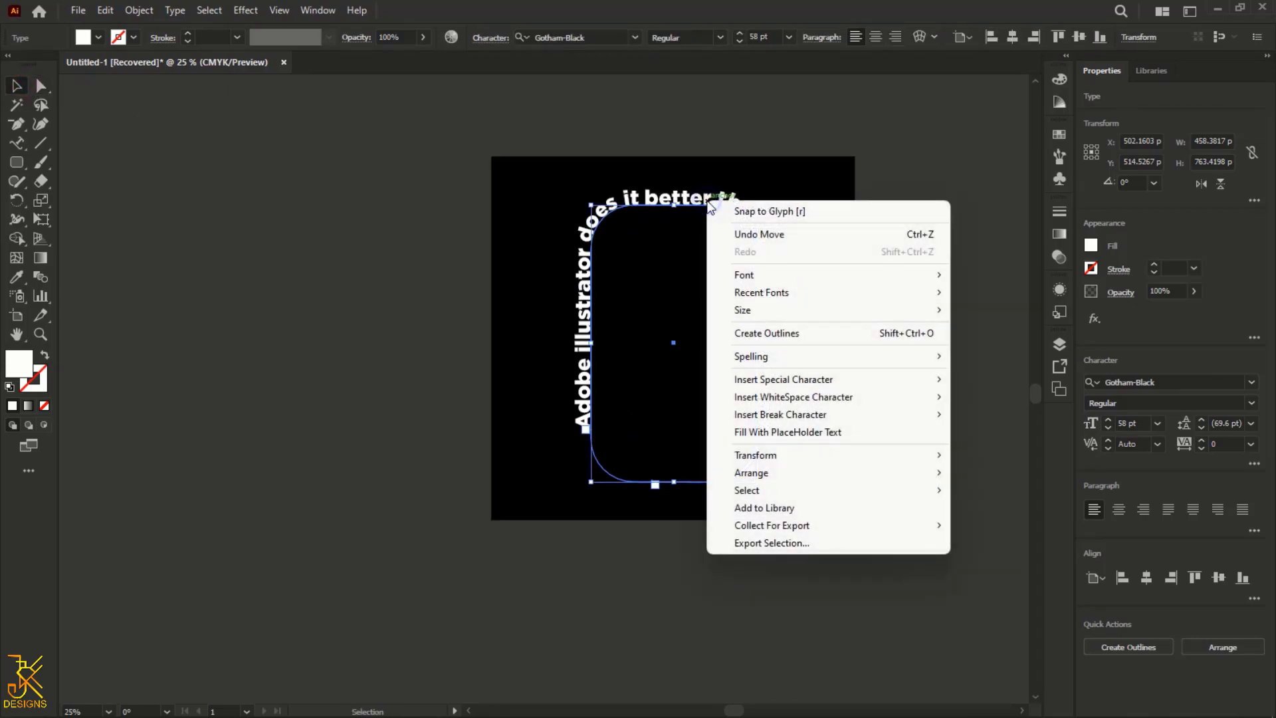
left_click(790, 335)
scroll(801, 372, "up", 1)
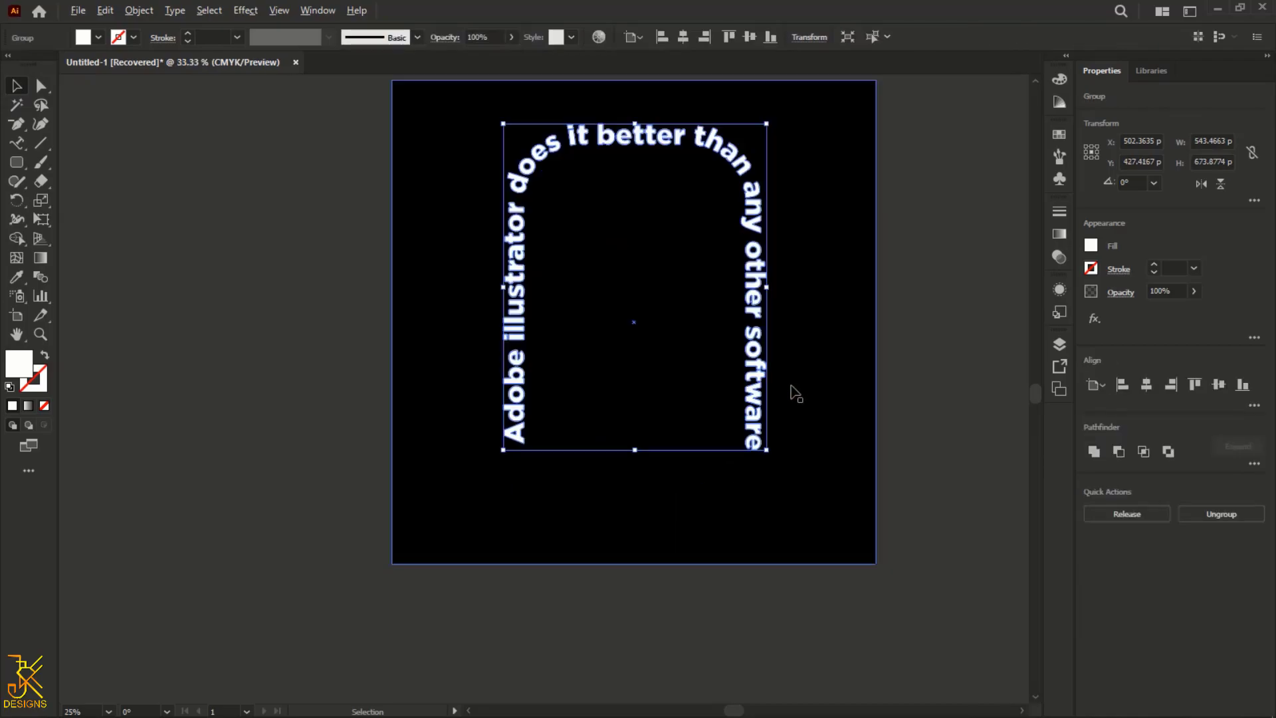
left_click_drag(807, 295, 780, 334)
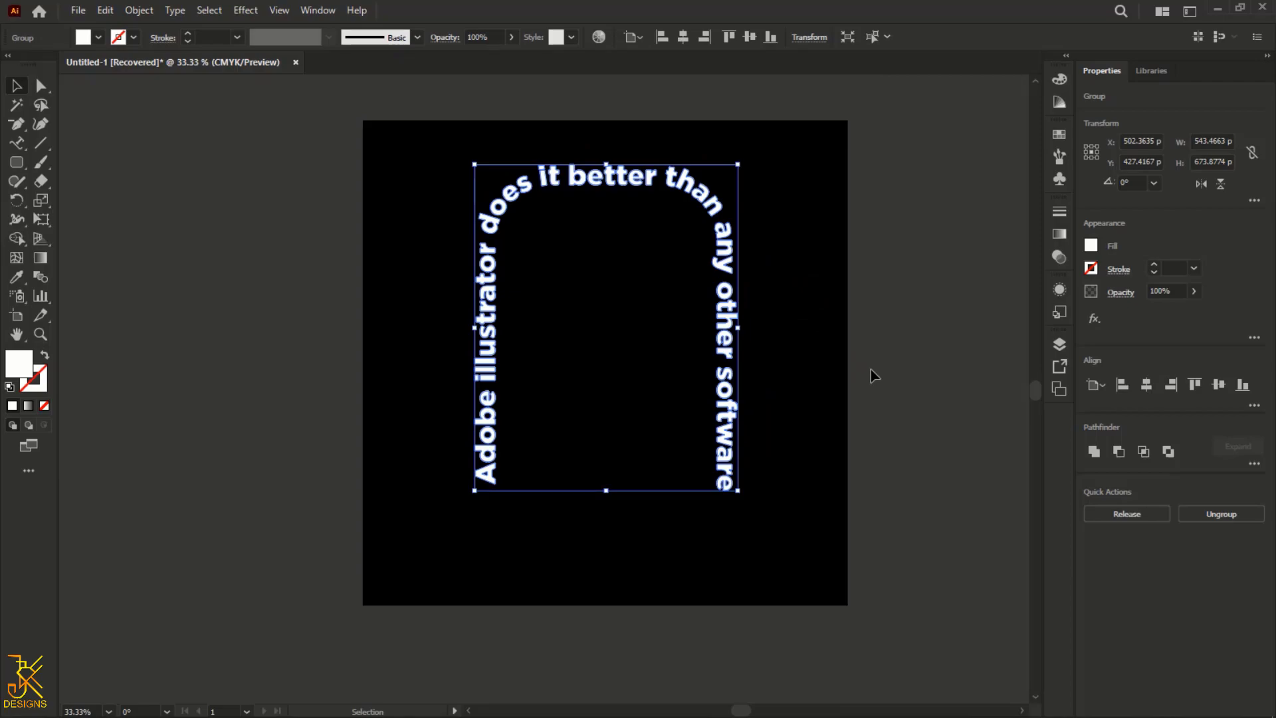
- Set up a Transform effect on the outlined text with one copy, scaled to 82% horizontally and vertically
left_click(251, 11)
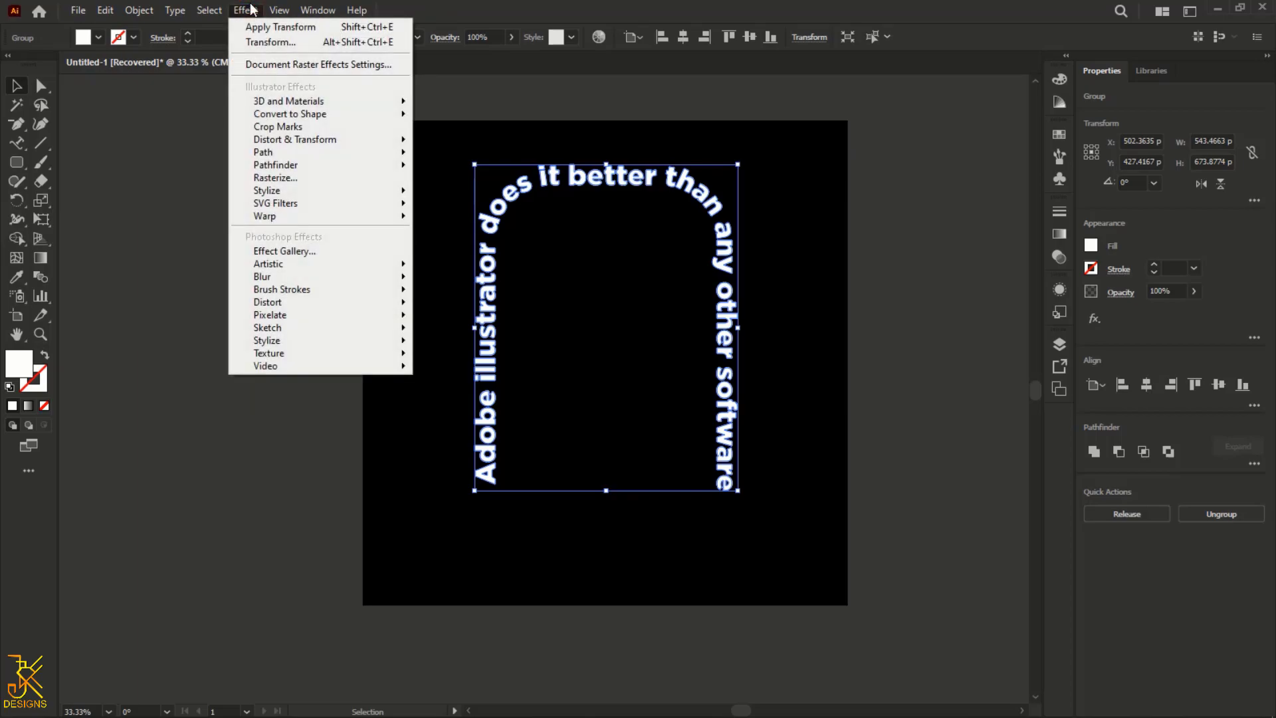
mouse_move(287, 144)
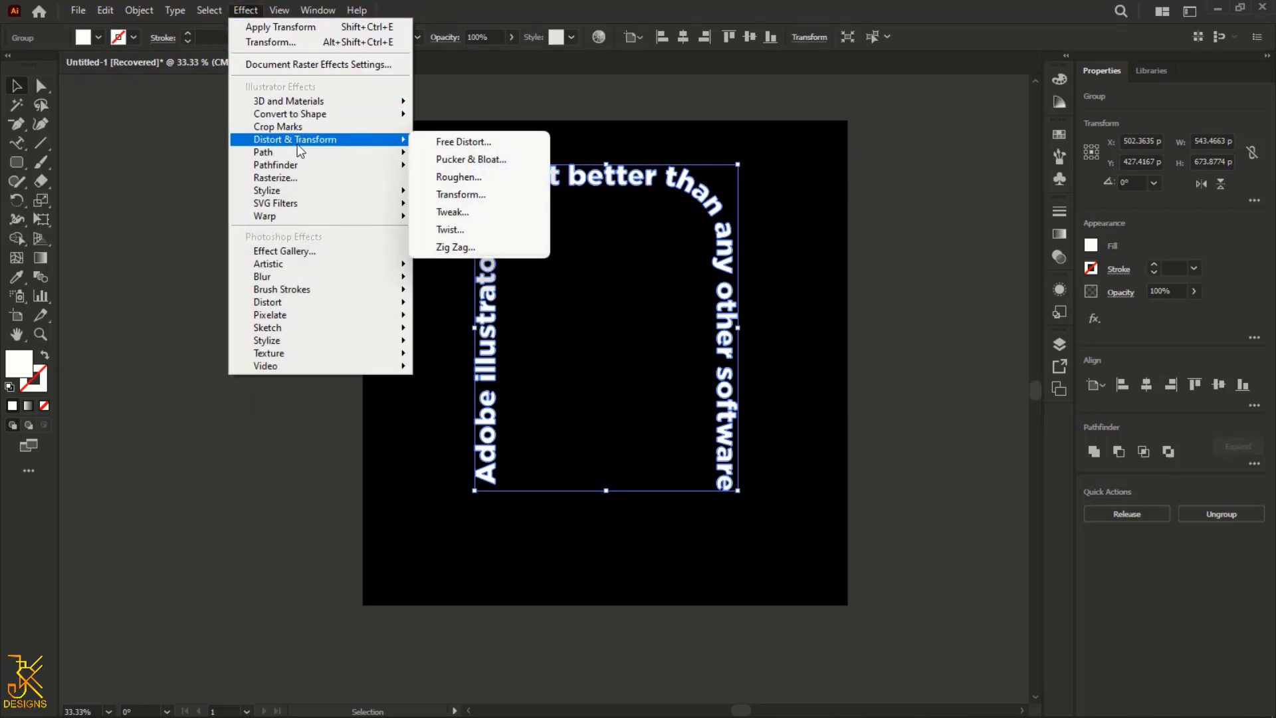
left_click(472, 194)
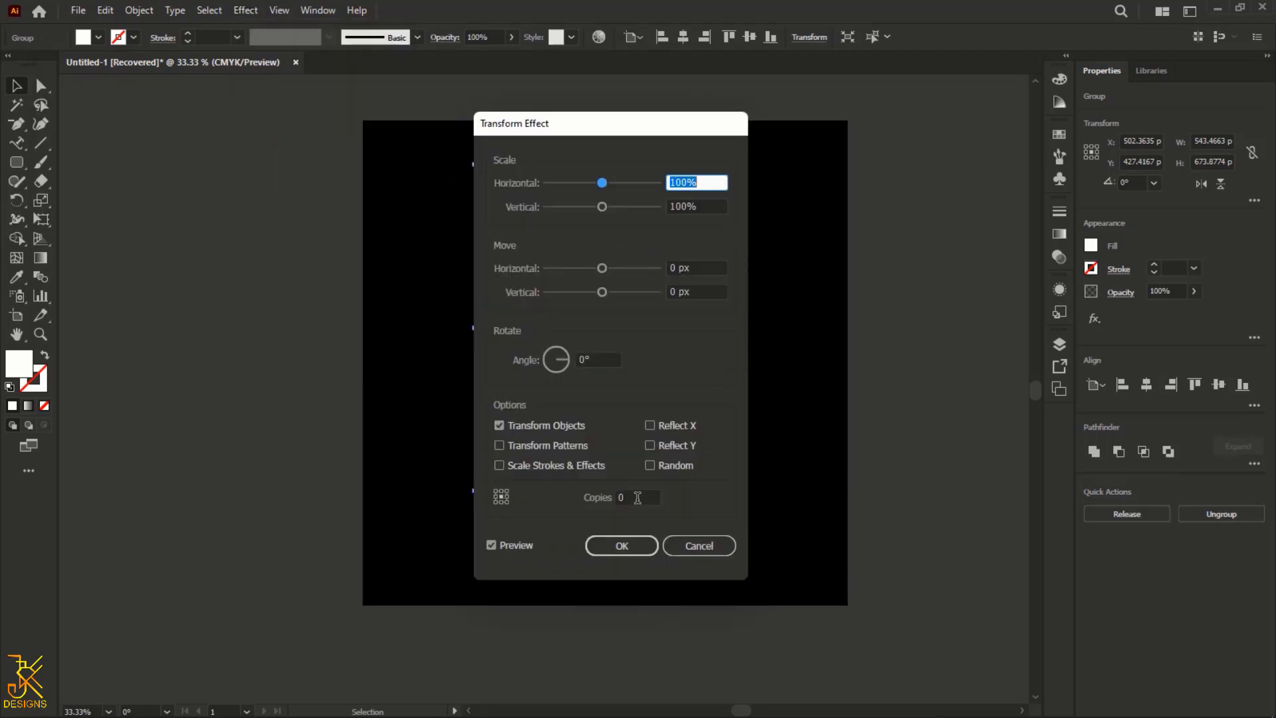
left_click(637, 497)
type("1")
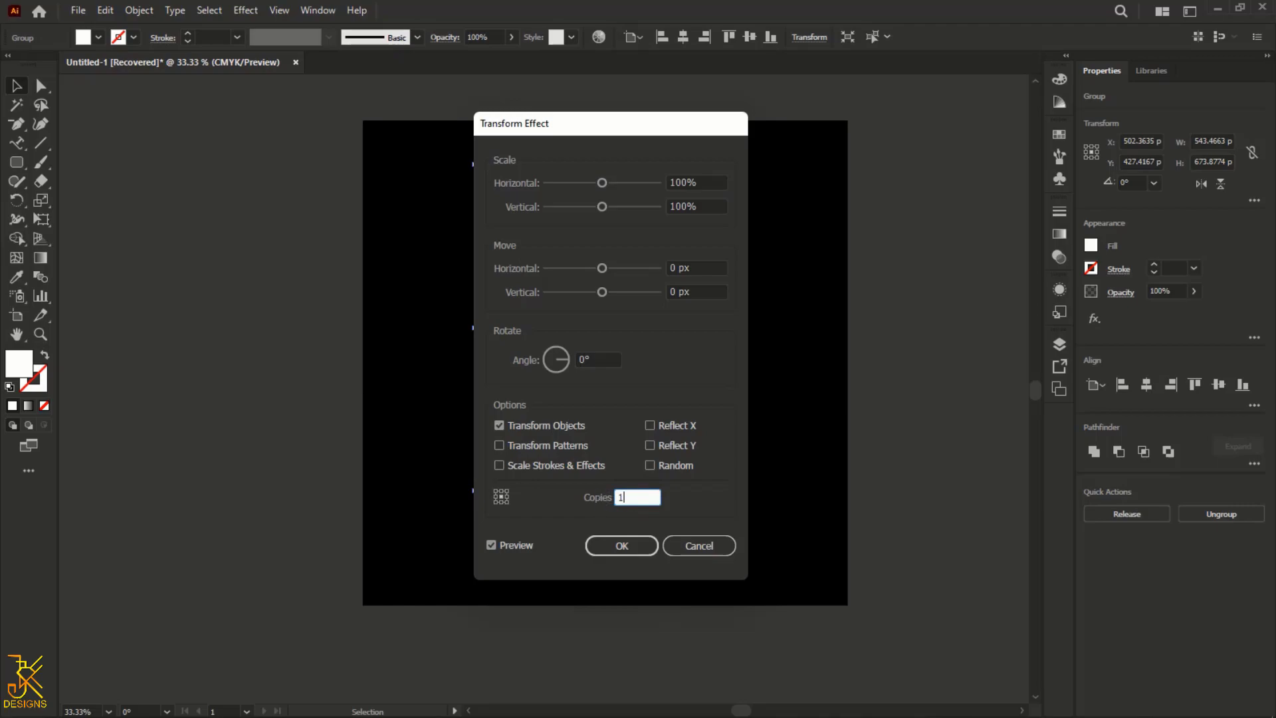
left_click_drag(596, 127, 264, 149)
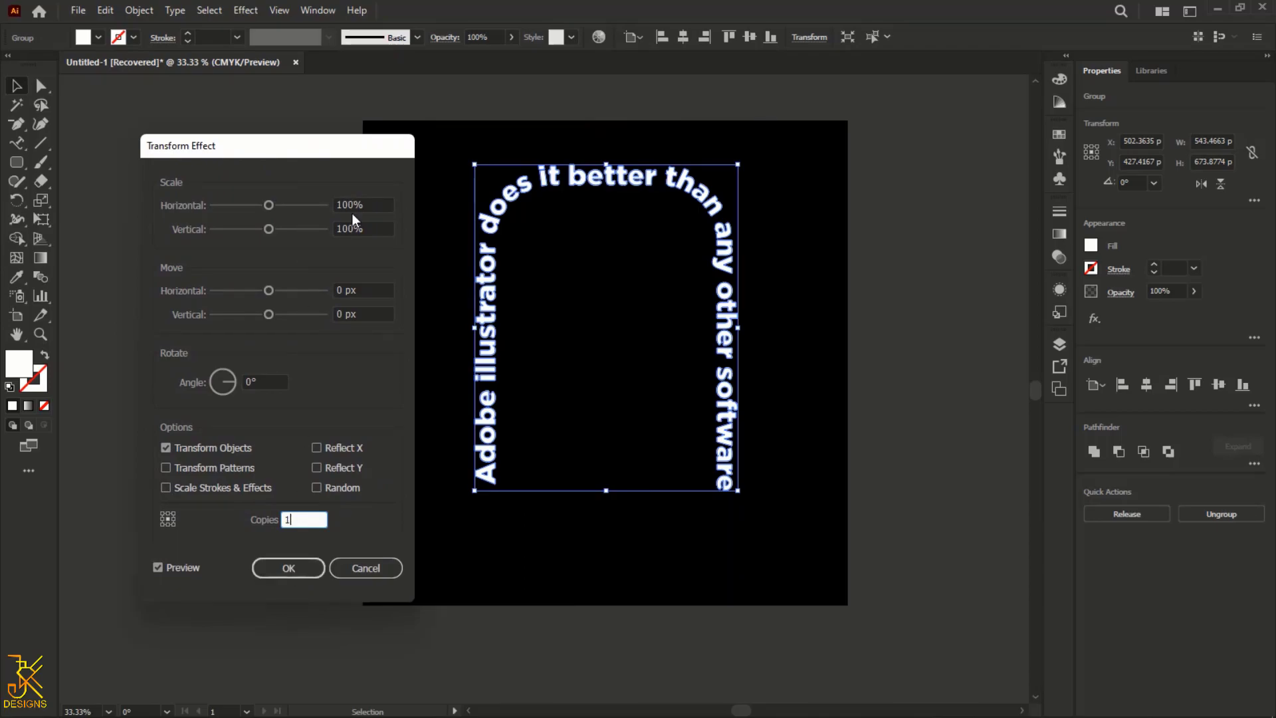
left_click(334, 204)
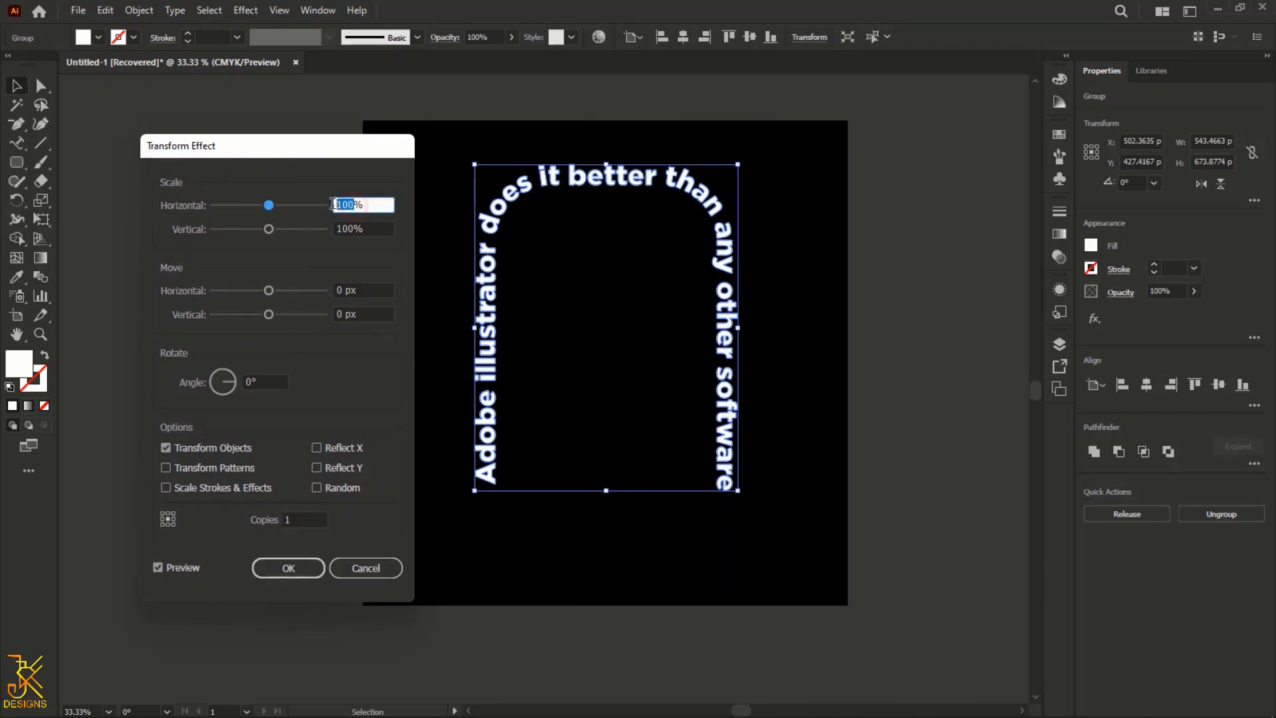
type("82")
key("Tab")
type("82")
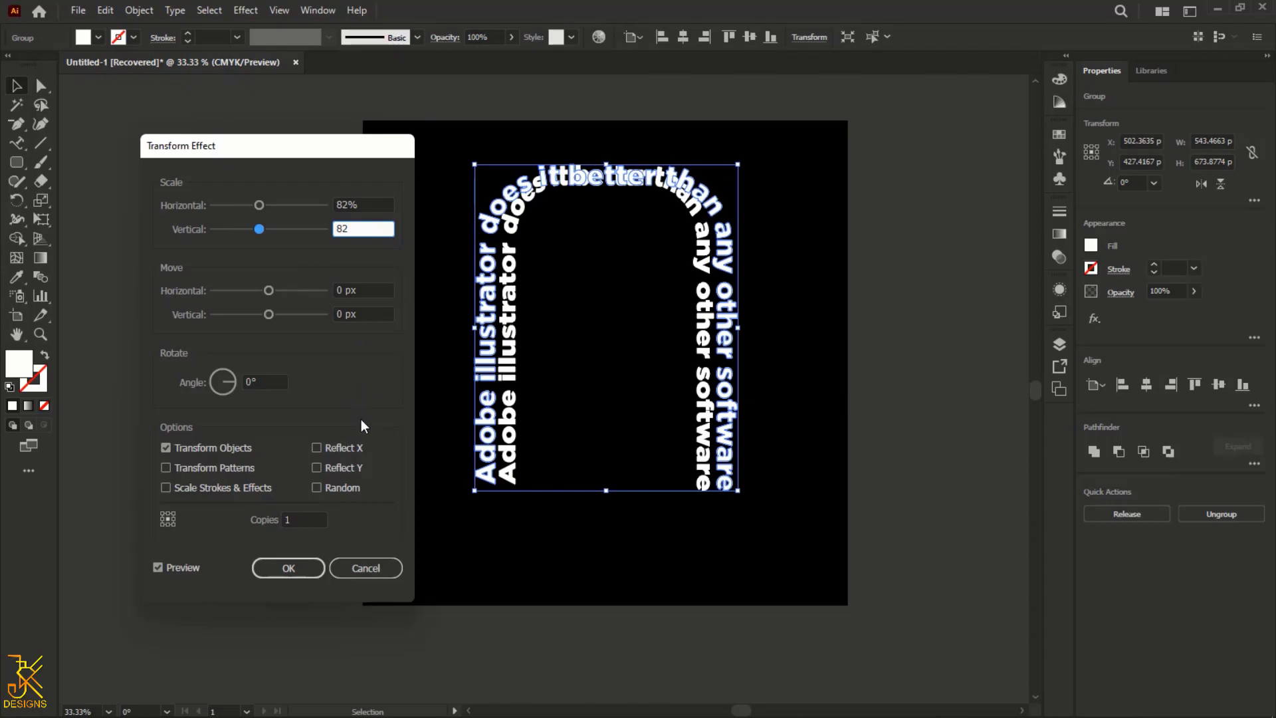
- Raise the Transform effect's number of copies to 11 and apply it
left_click(297, 518)
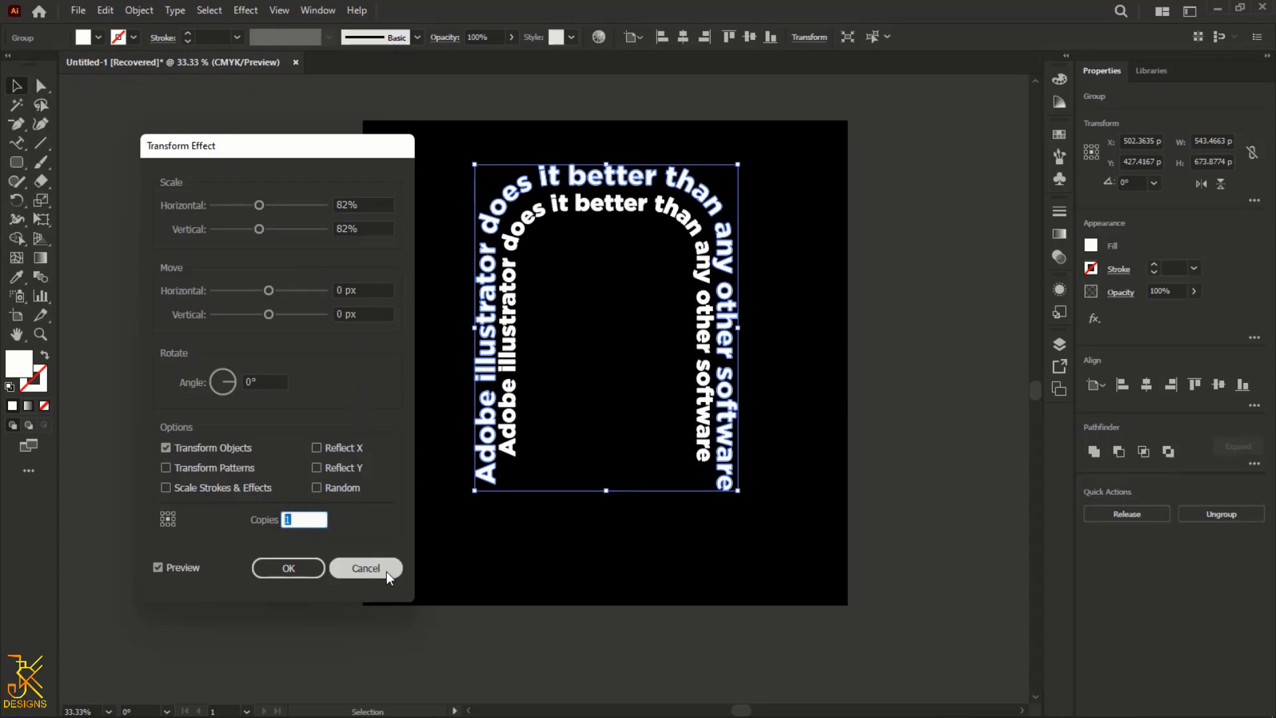
key("Up")
key("Up")
key("Up")
key("Up")
key("Up")
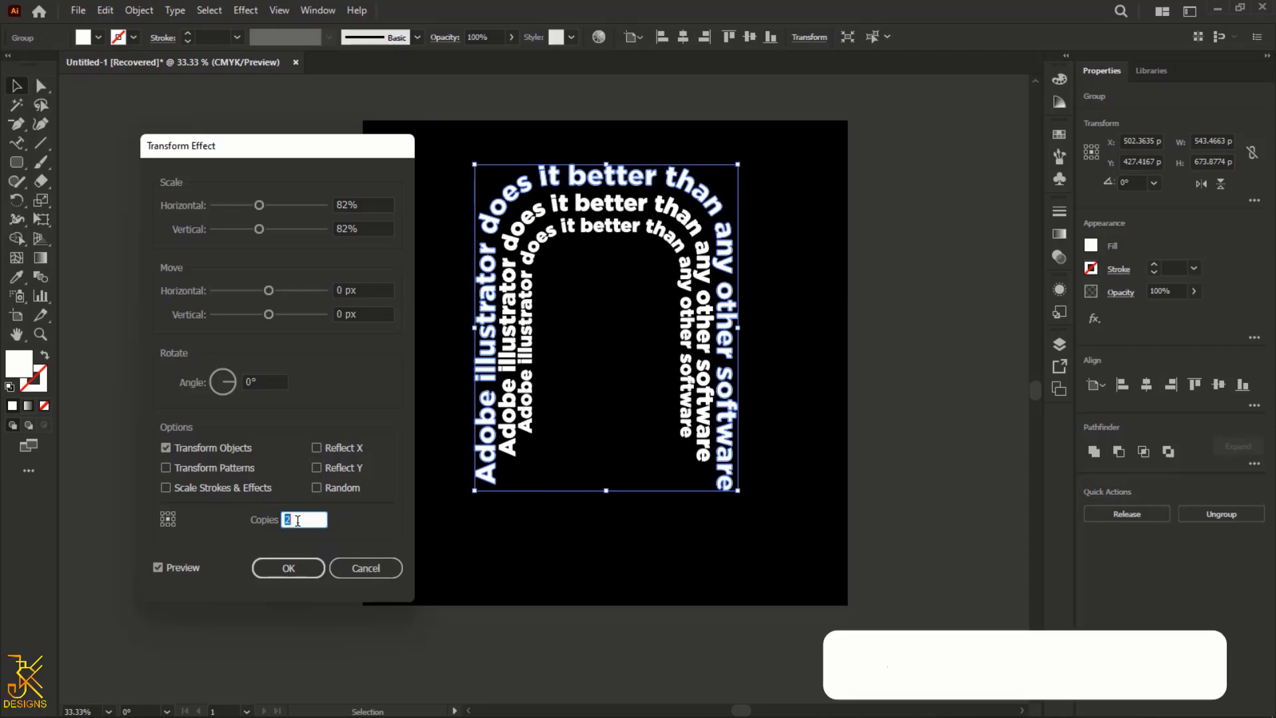
key("Up")
key("Up")
key("Up")
key("Up")
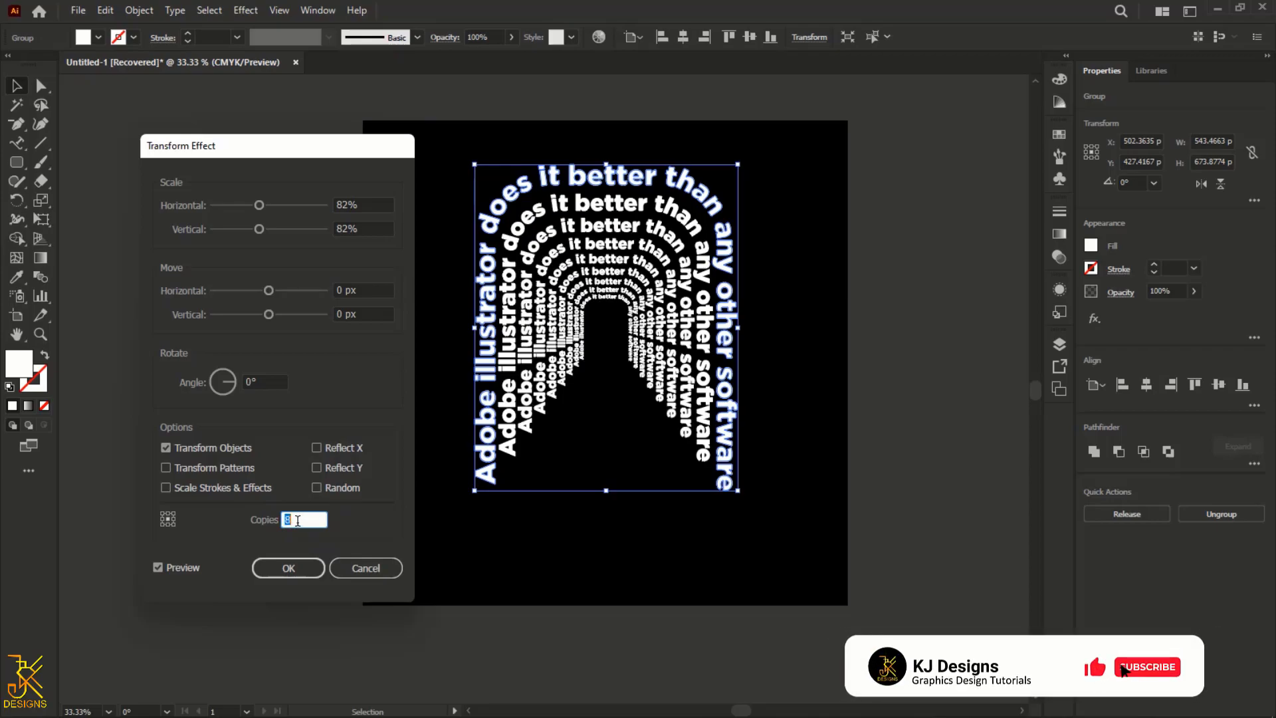
key("Up")
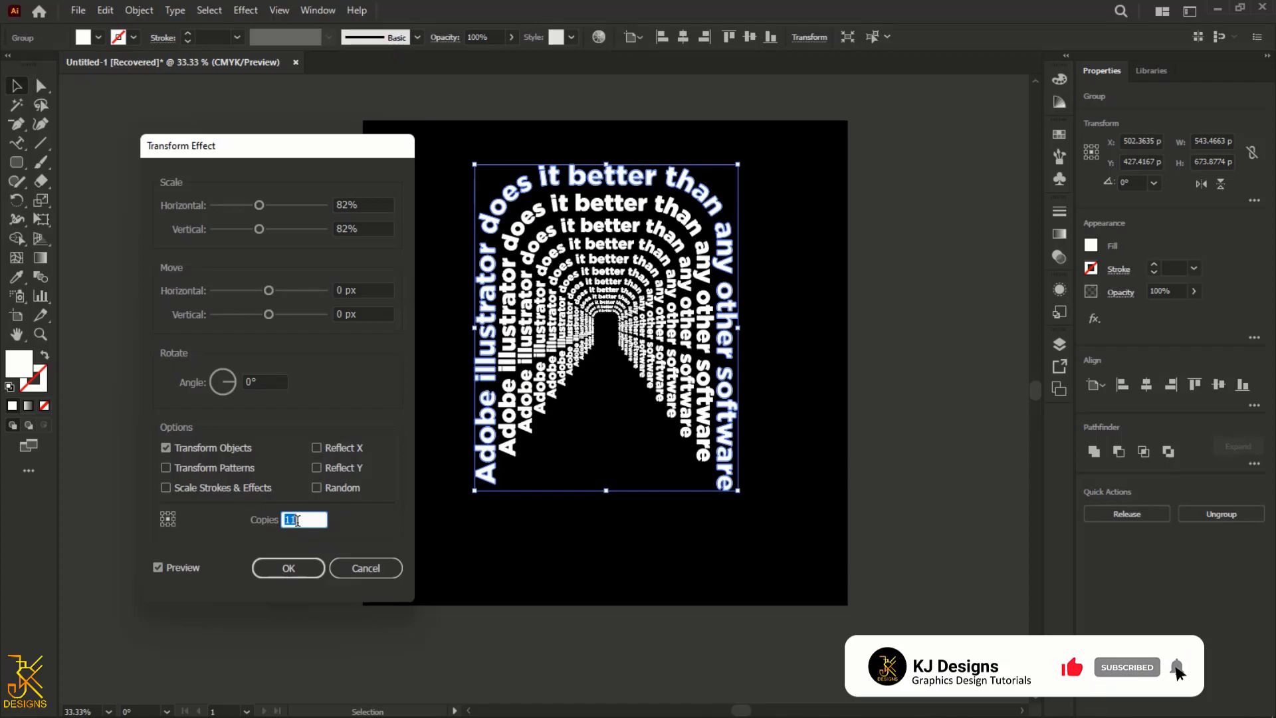
left_click(297, 576)
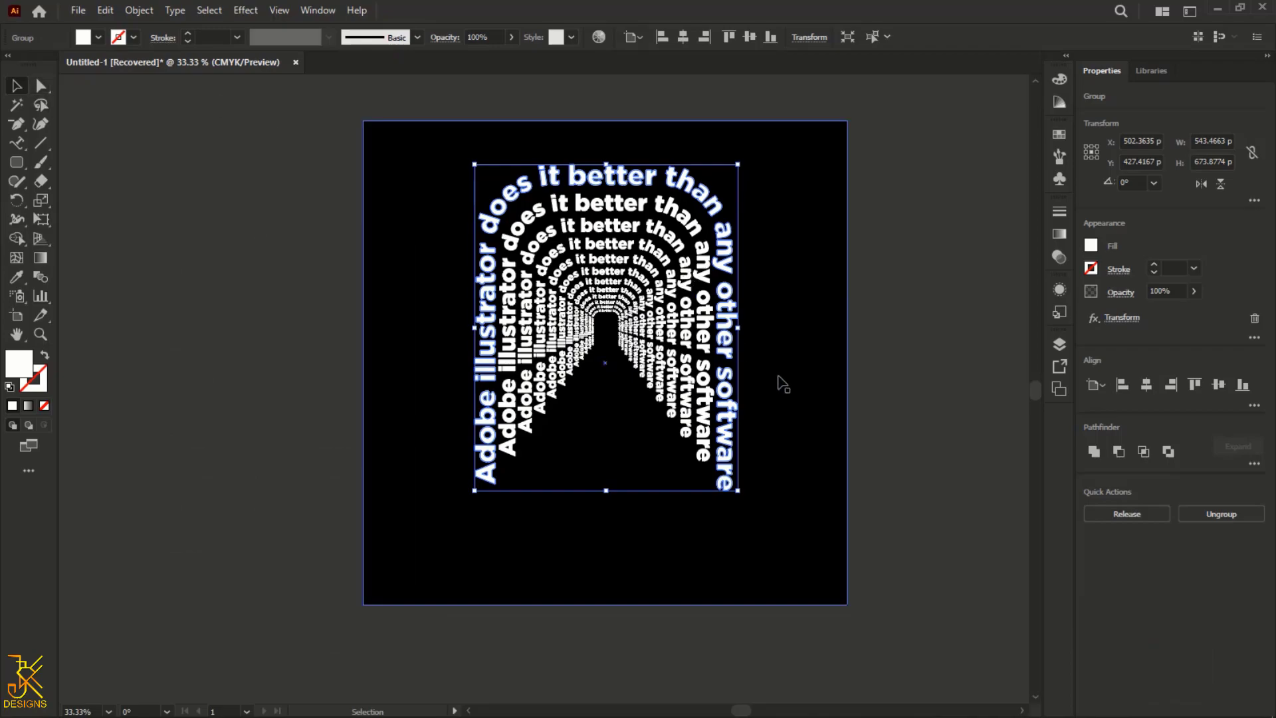
- Enlarge the text tunnel proportionally to about 628 × 778 px and move it down toward the artboard's center
left_click_drag(740, 329, 781, 332)
left_click_drag(663, 289, 652, 321)
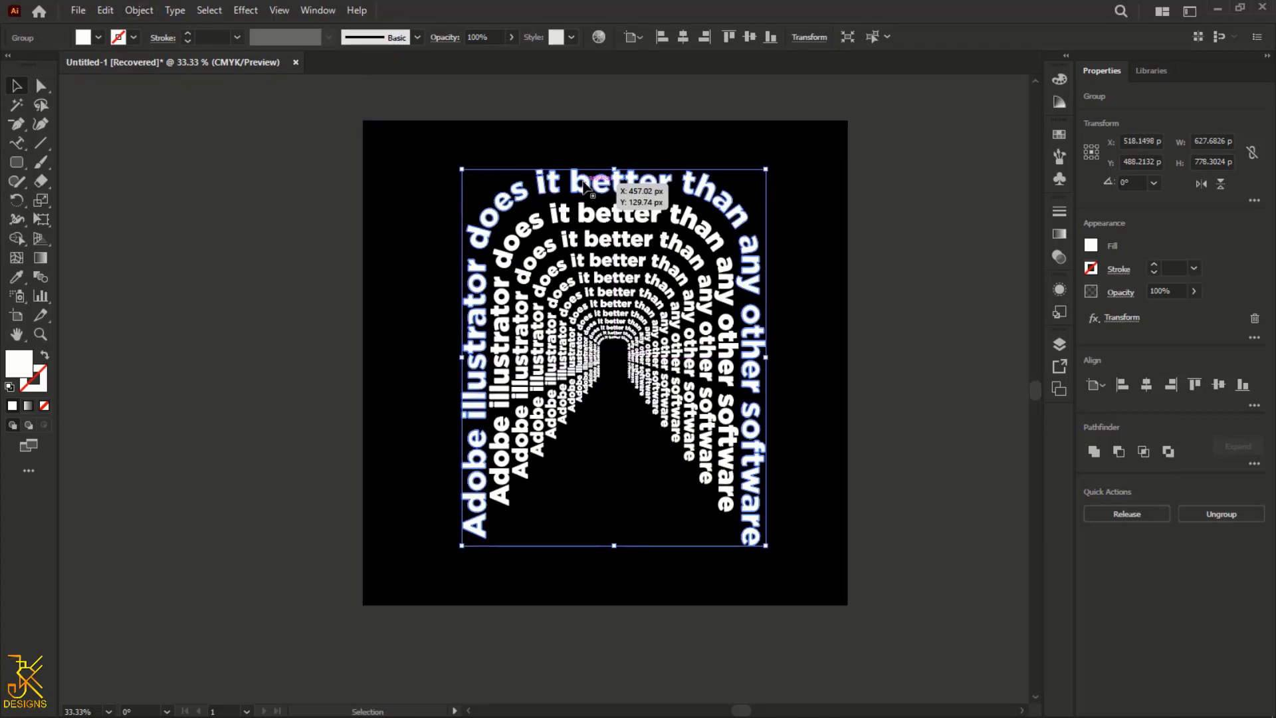
- Expand the appearance of the text tunnel and ungroup it into separately selectable arches
left_click(138, 13)
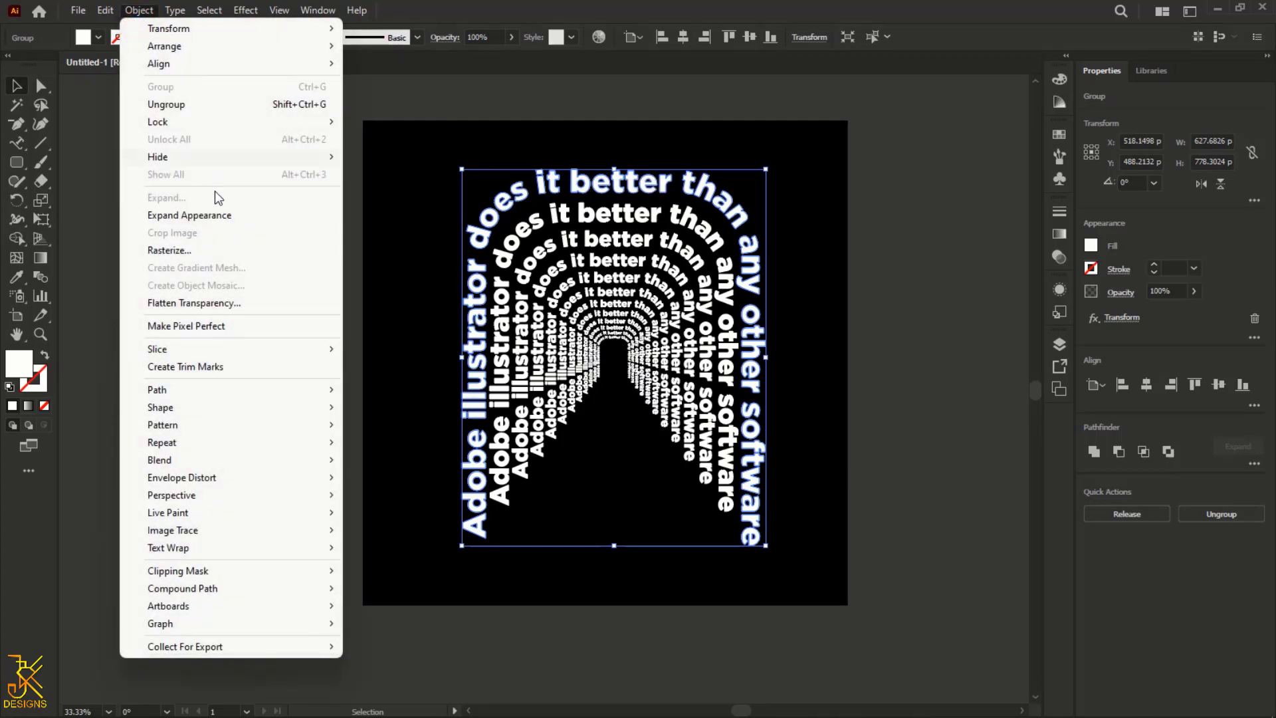
left_click(214, 222)
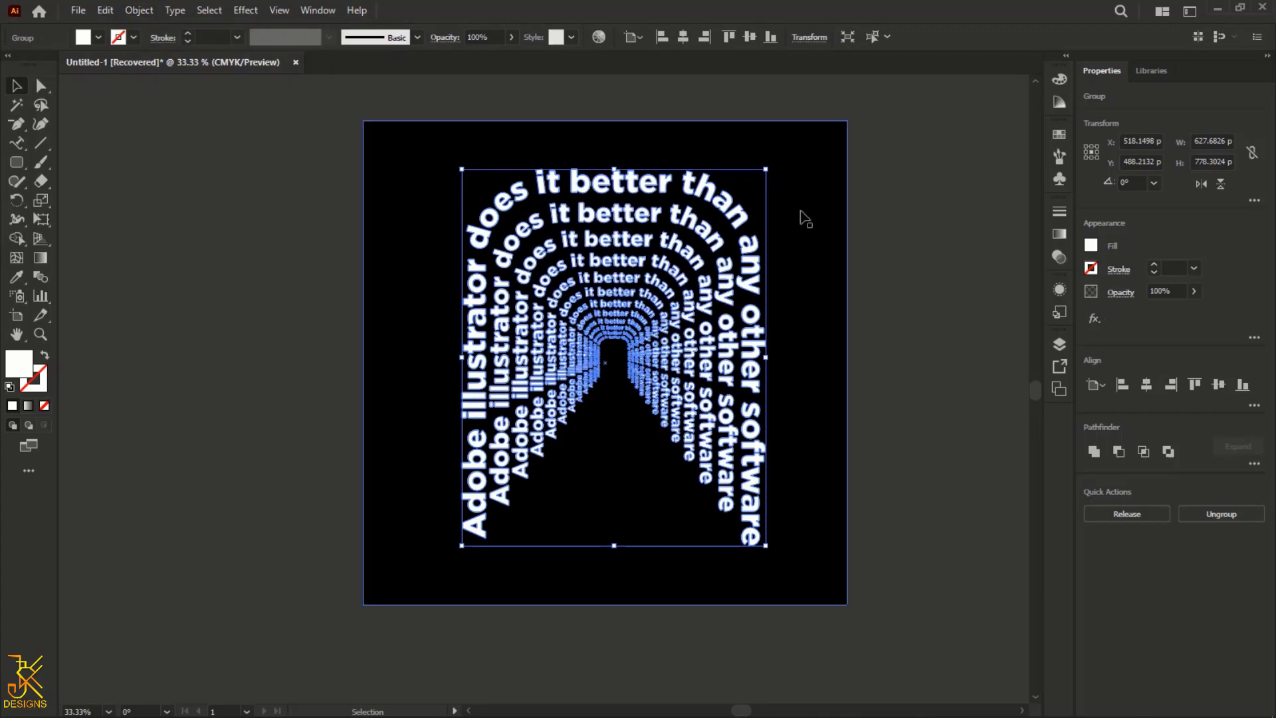
right_click(649, 214)
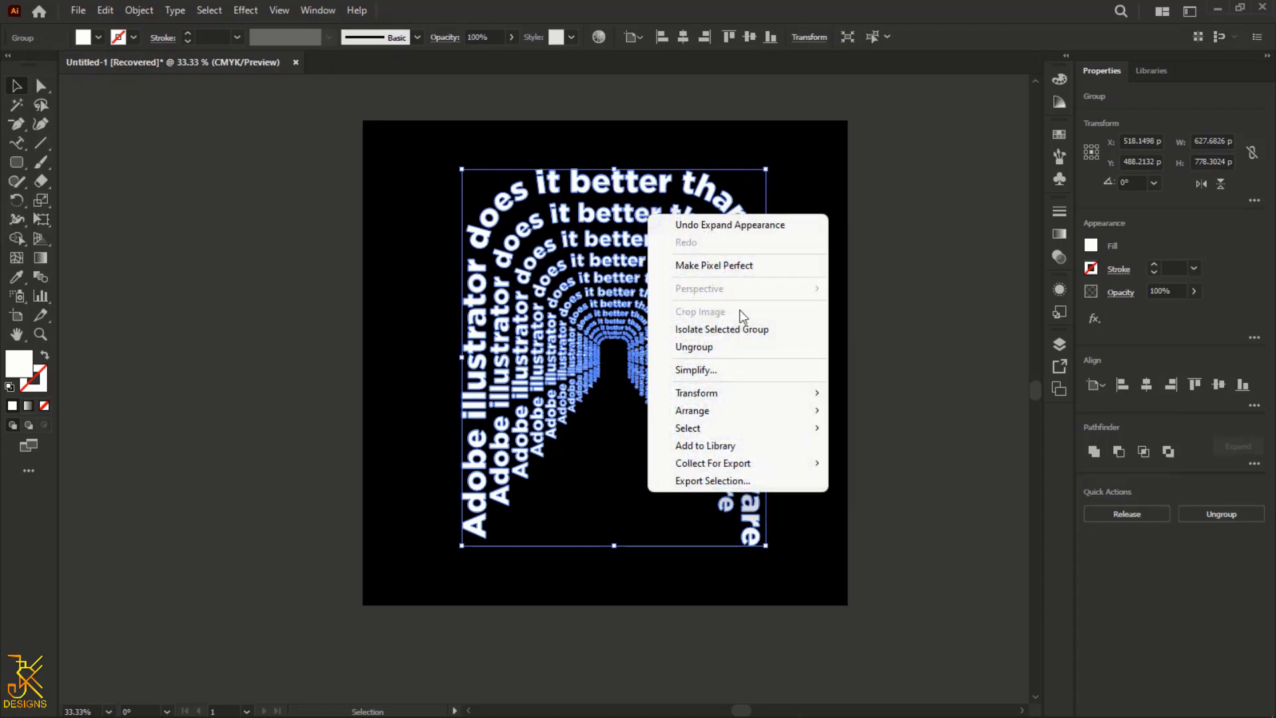
left_click(700, 353)
left_click(888, 336)
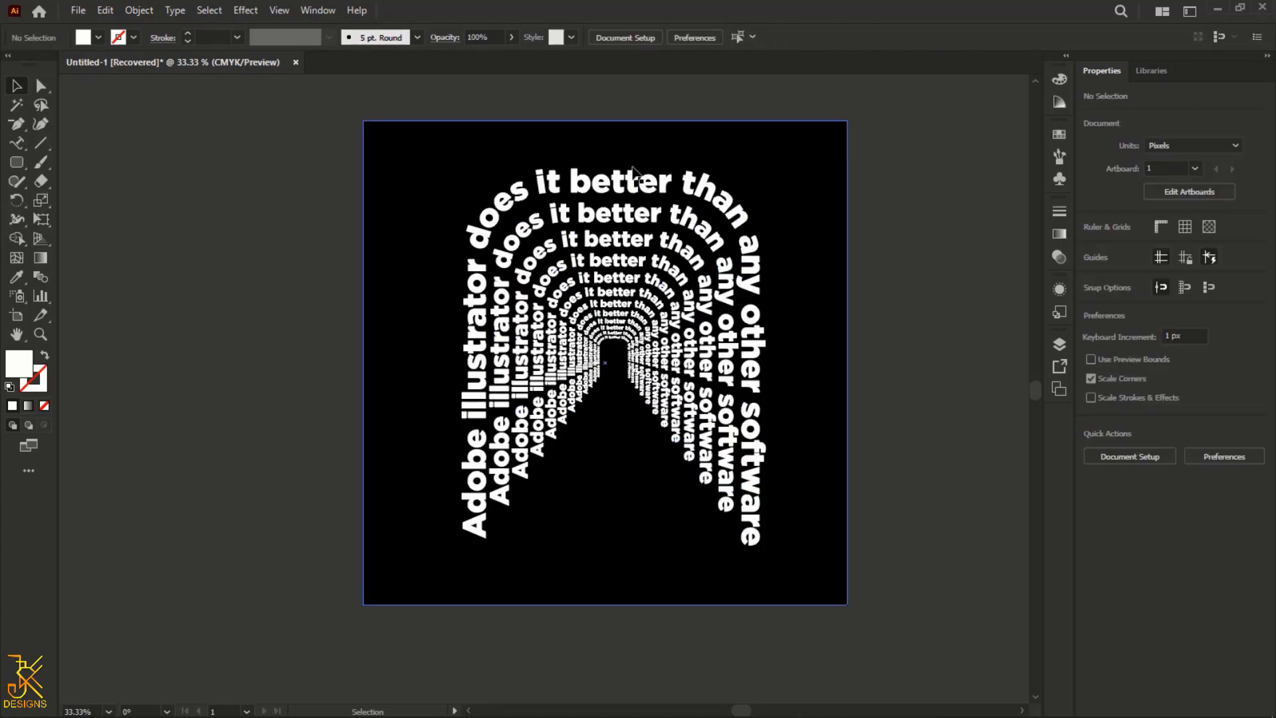
left_click(569, 178)
left_click(604, 211)
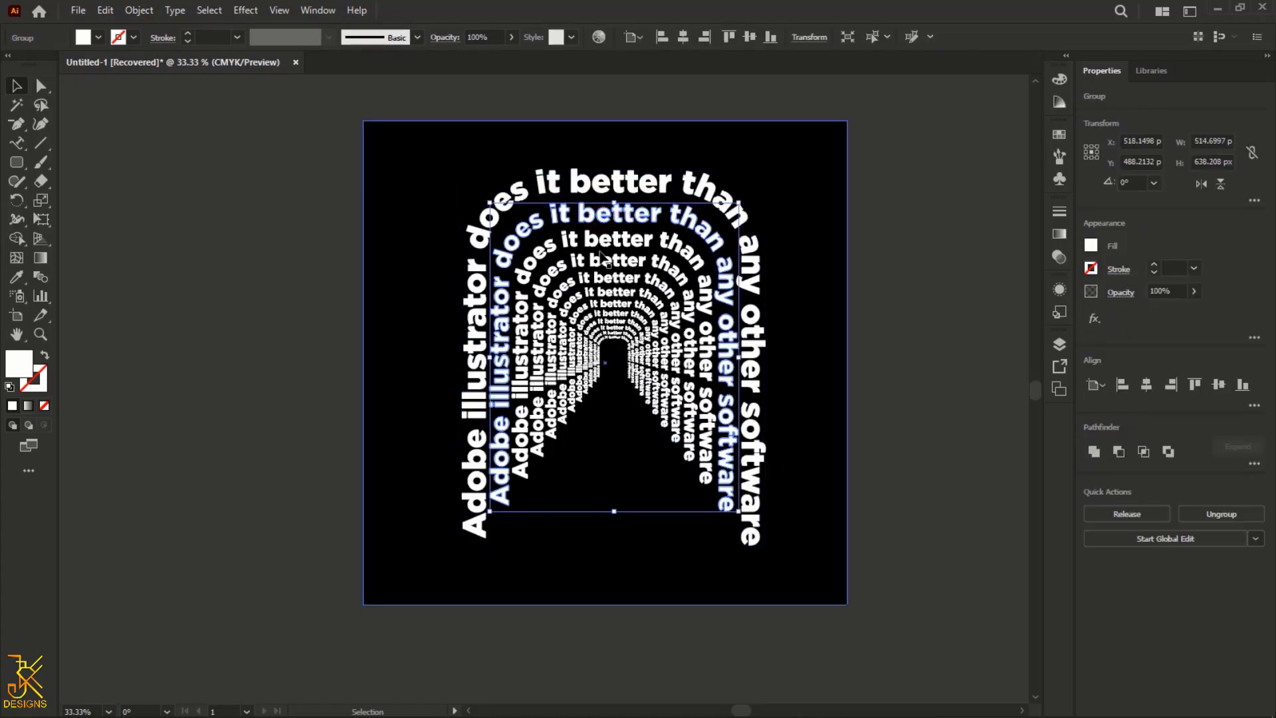
left_click(605, 241)
left_click(859, 328)
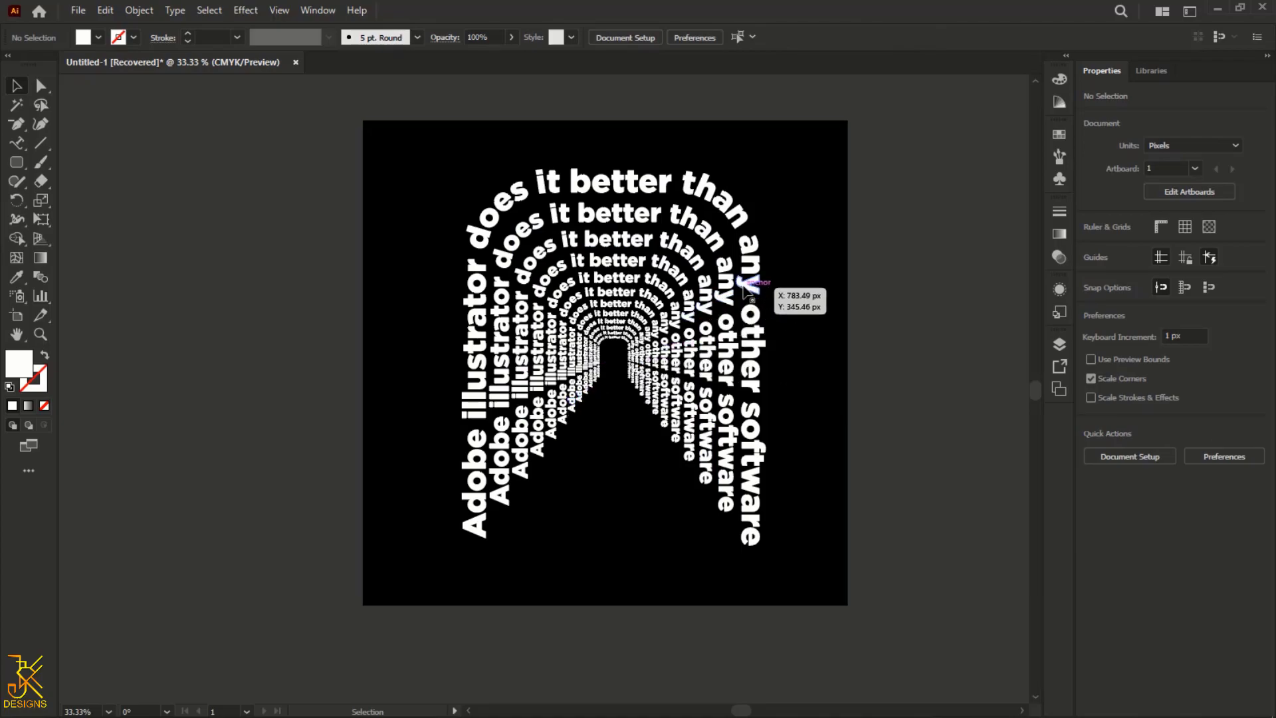
- Set the opacity of the innermost text arch to 5%
left_click(748, 293)
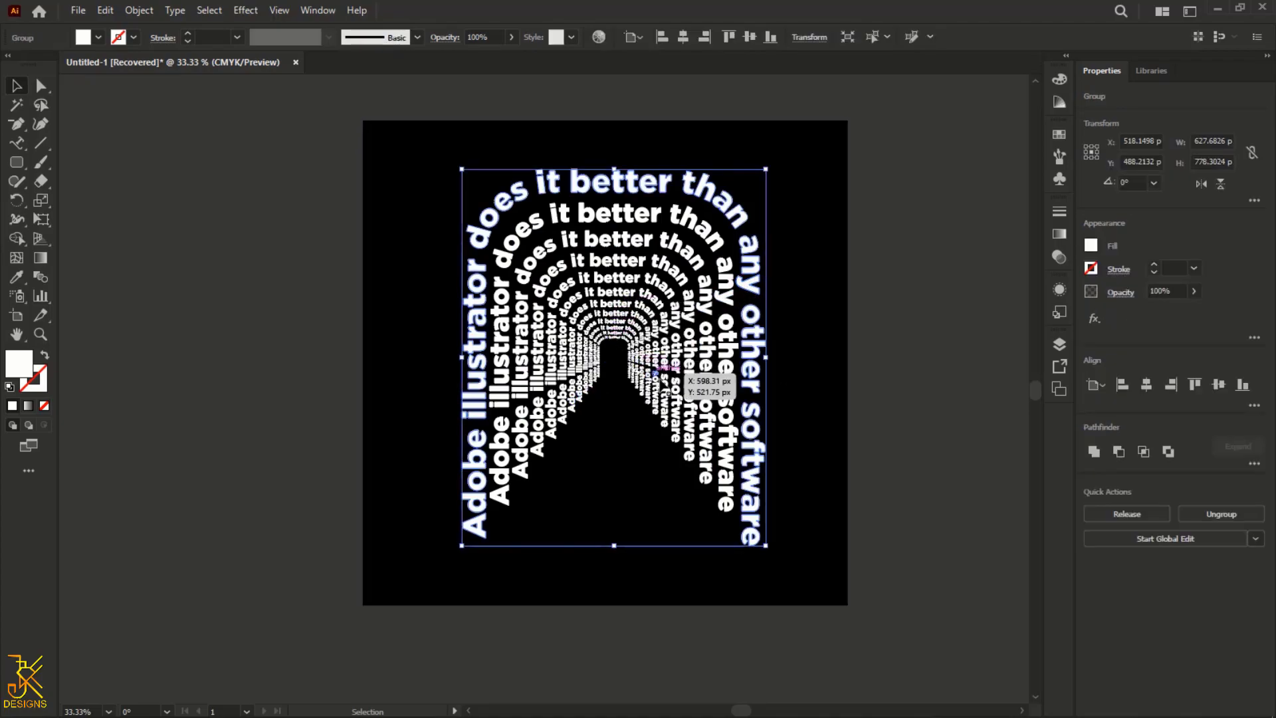
scroll(665, 384, "up", 2)
scroll(665, 384, "up", 3)
left_click_drag(513, 332, 531, 350)
key("ctrl+z")
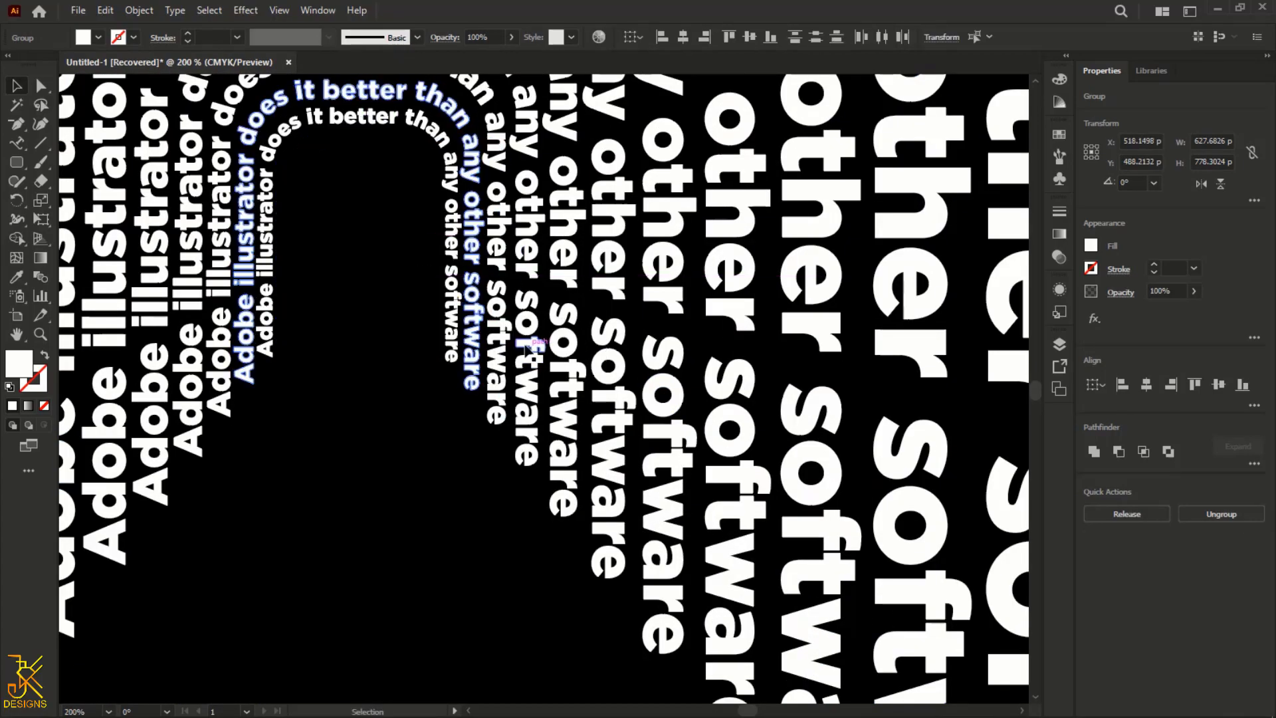
left_click_drag(456, 393, 463, 394)
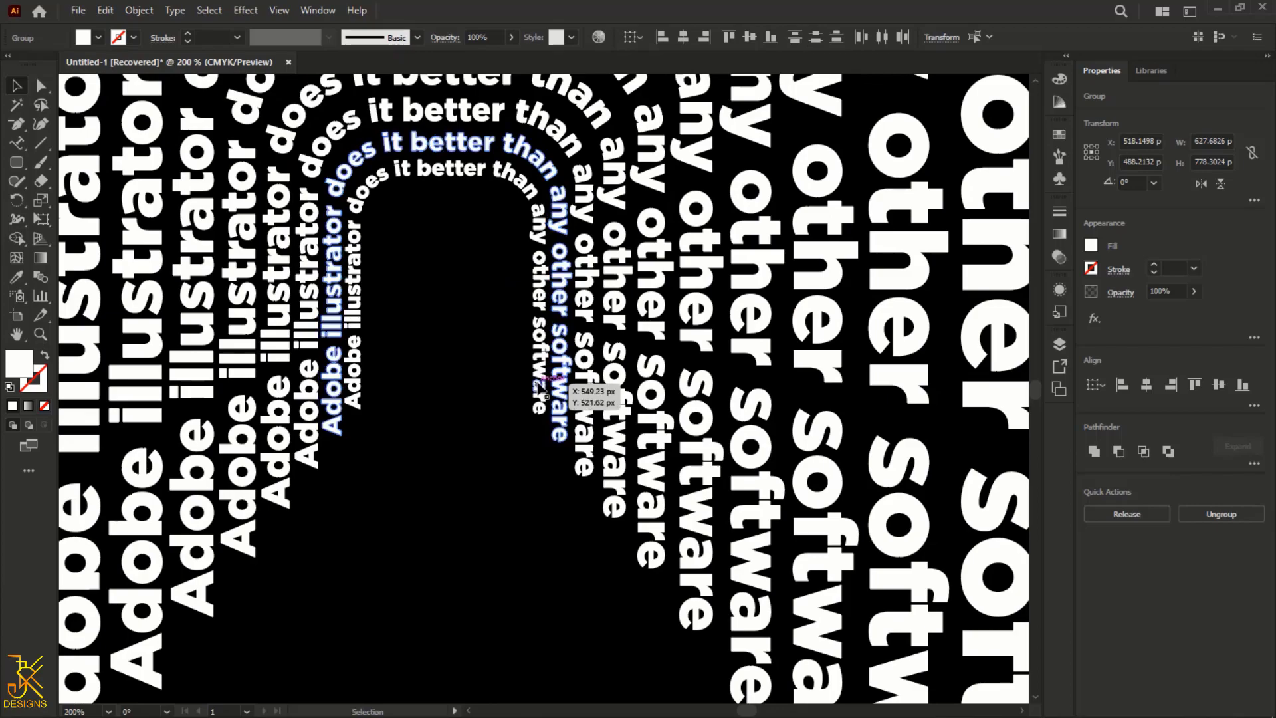
left_click(540, 390)
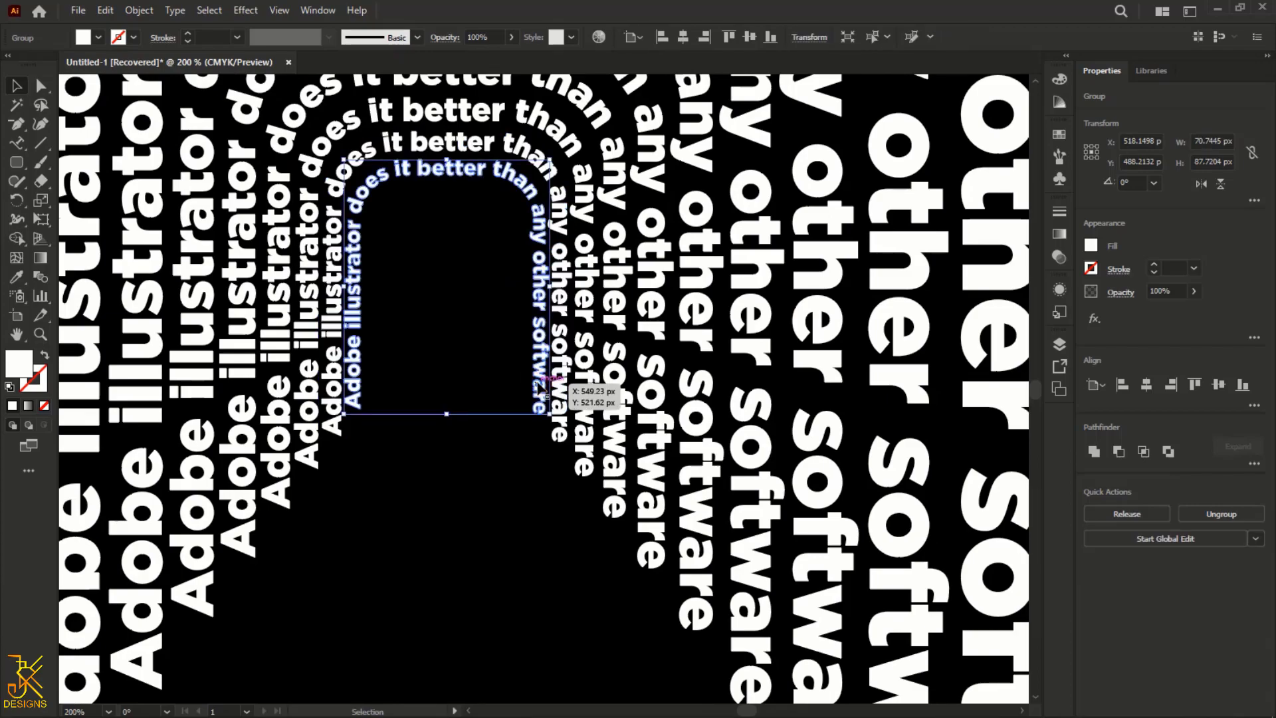
left_click(1168, 291)
type("5")
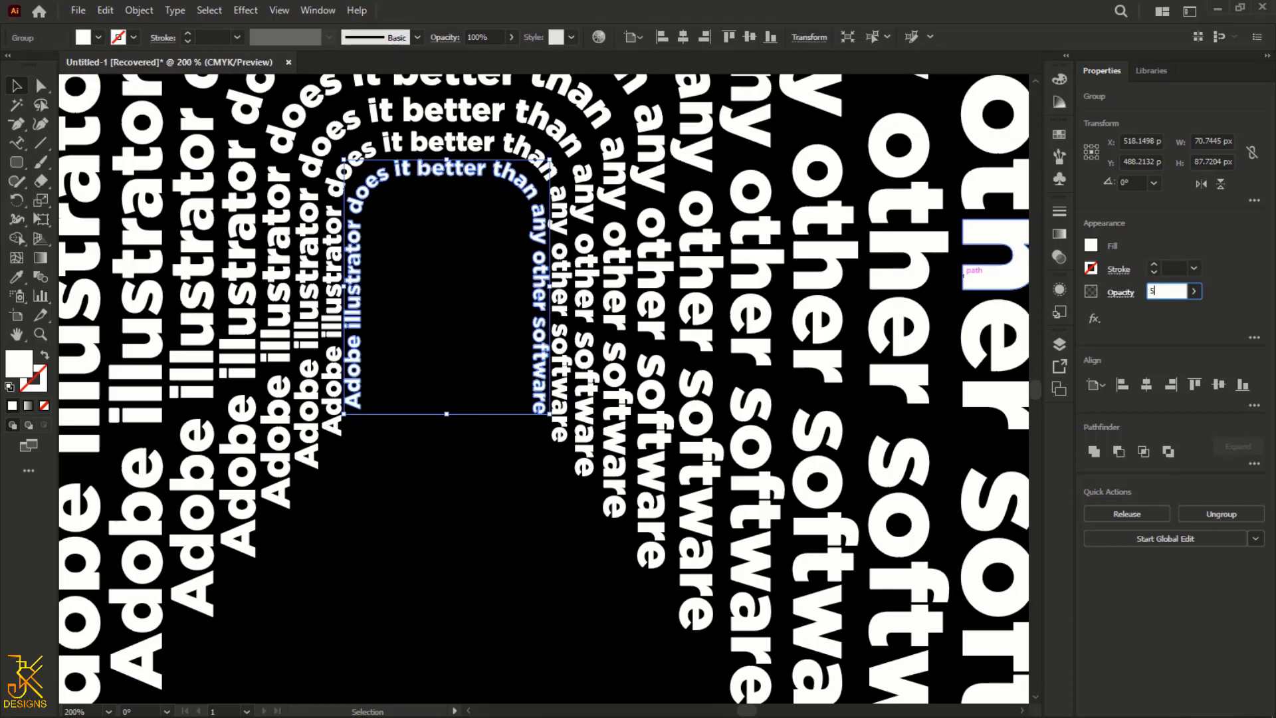
key("Return")
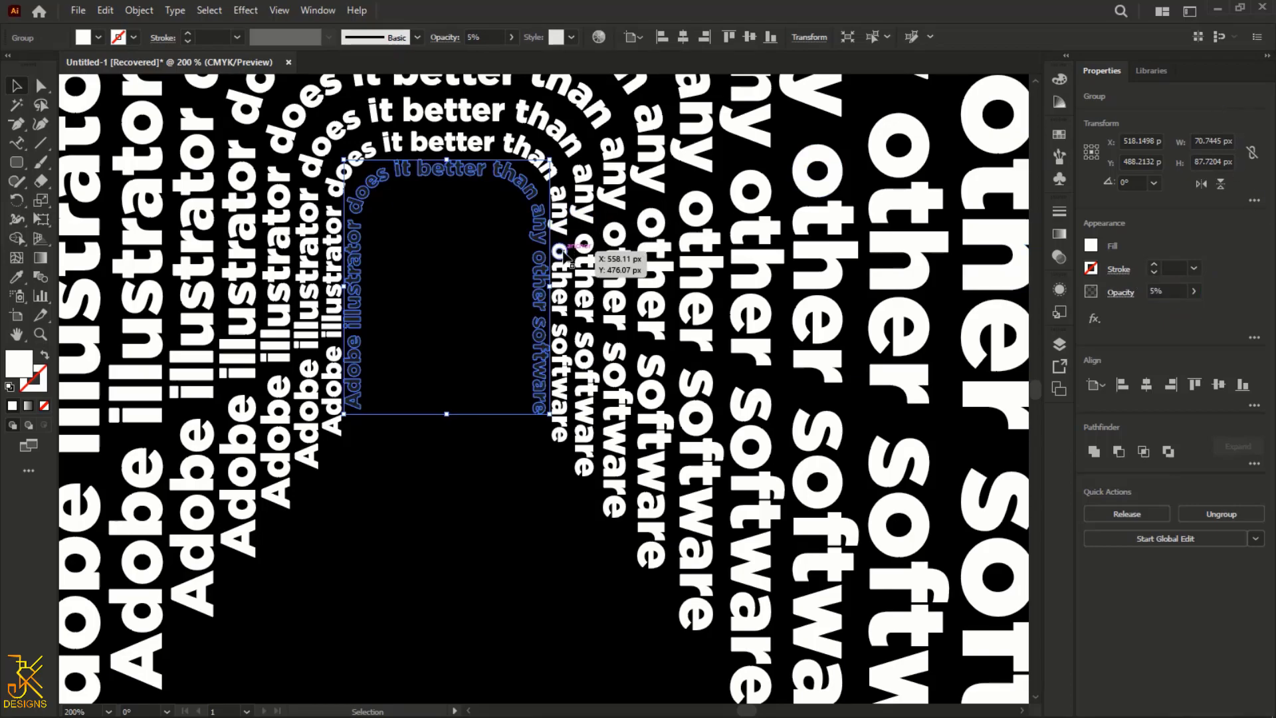
- Set the opacity of the second text arch from the center to 10% and the third to 20%
left_click(565, 246)
left_click(1171, 287)
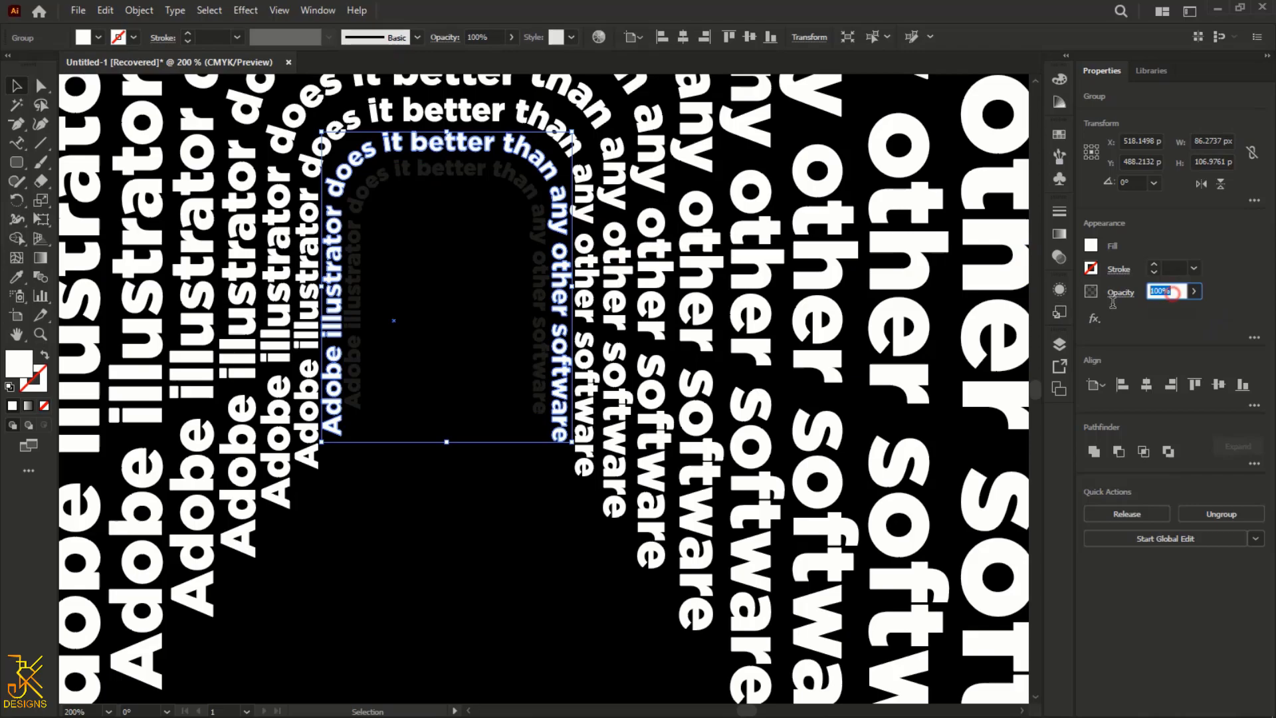
type("10")
key("Return")
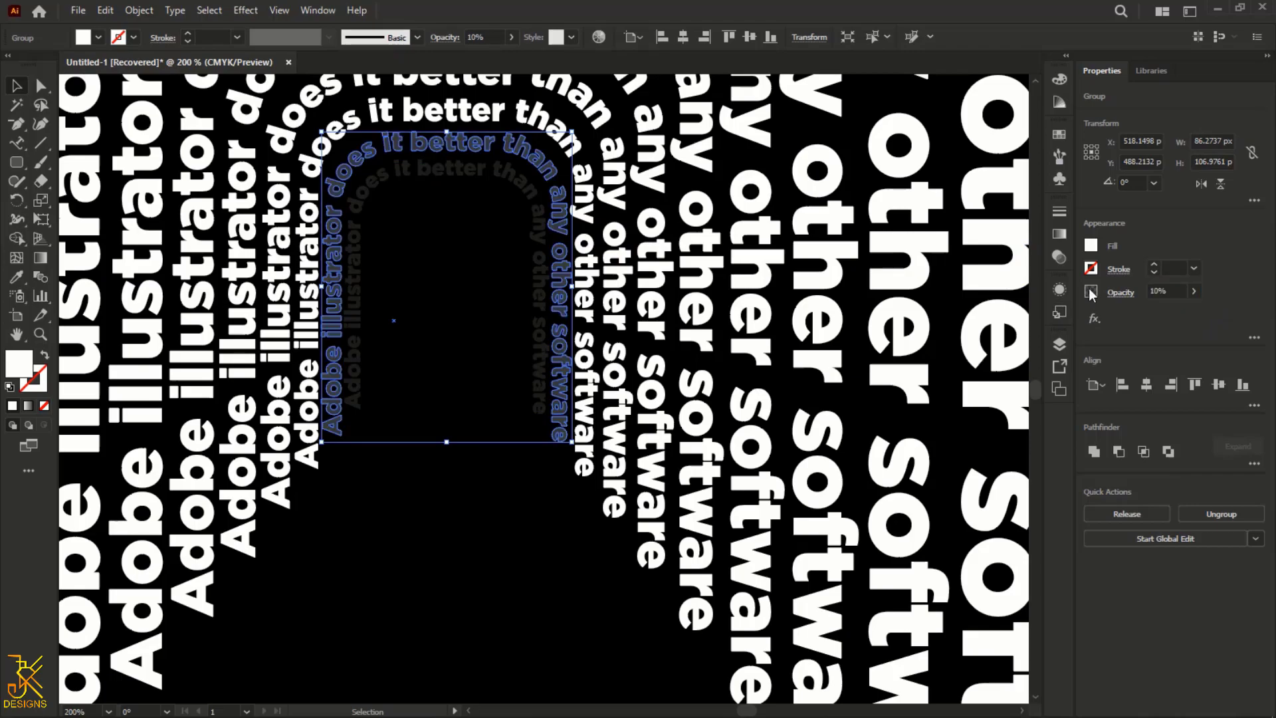
left_click(585, 266)
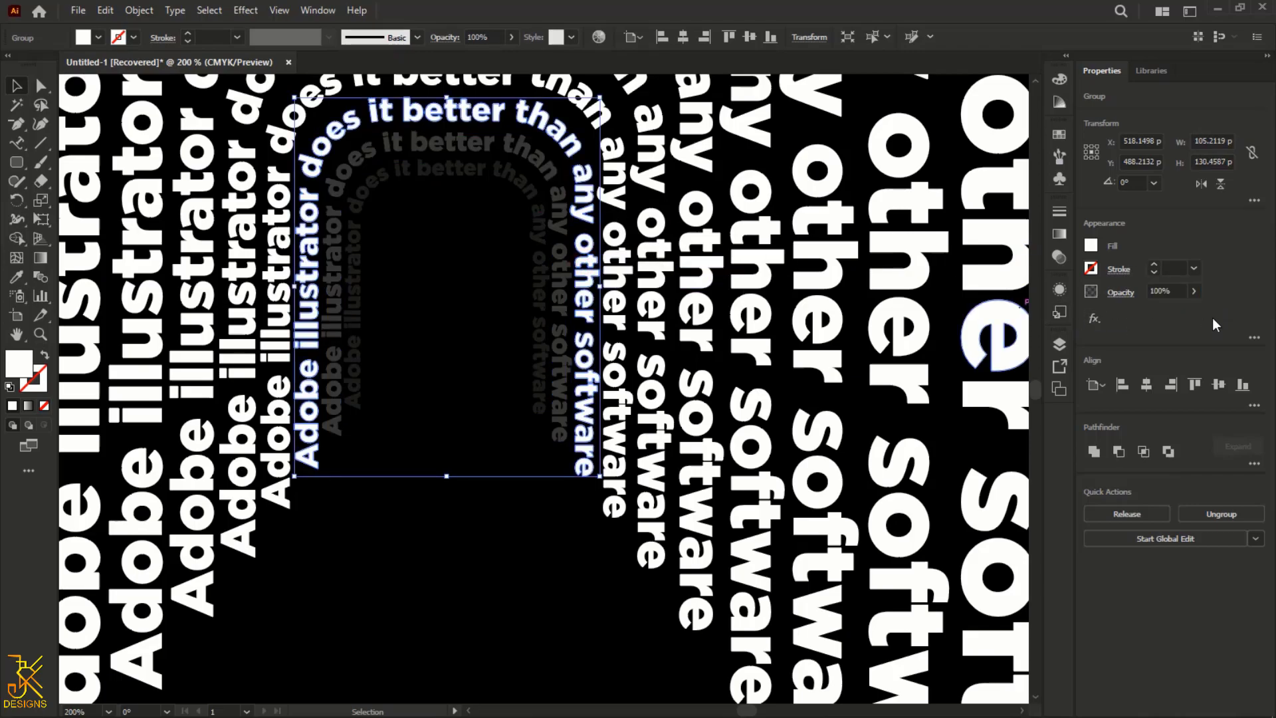
left_click(1172, 291)
type("20")
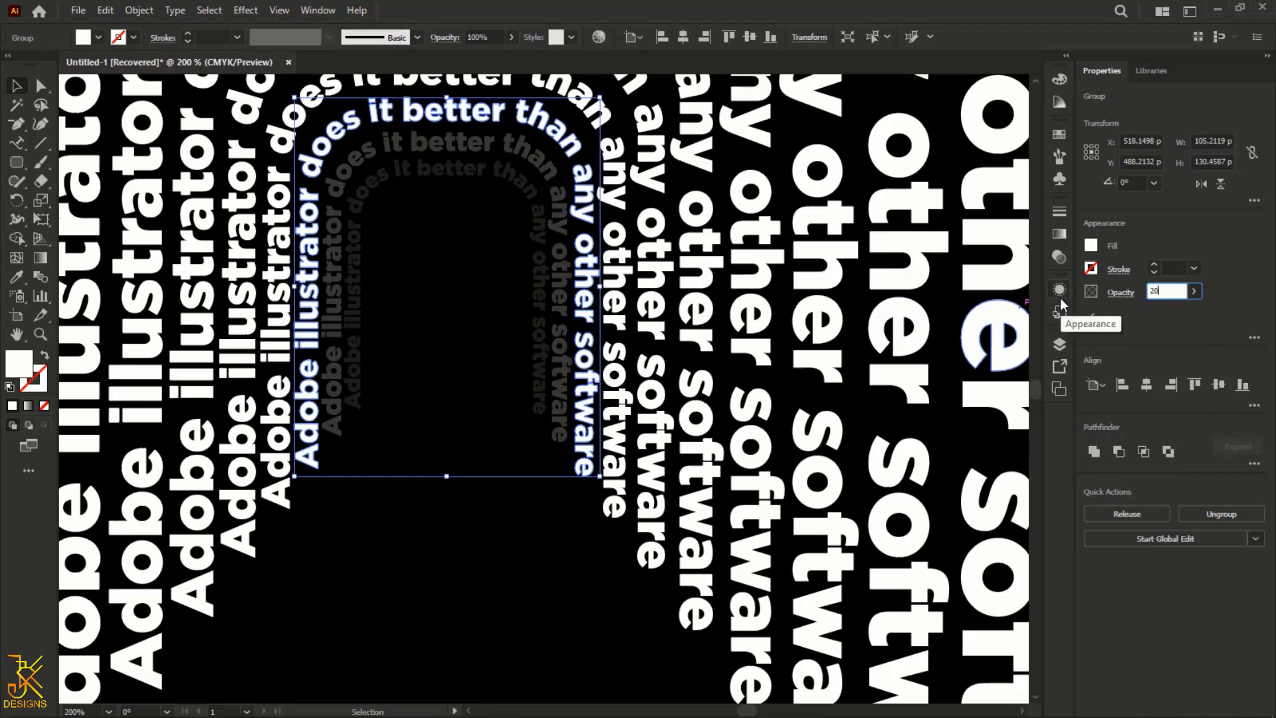
key("Return")
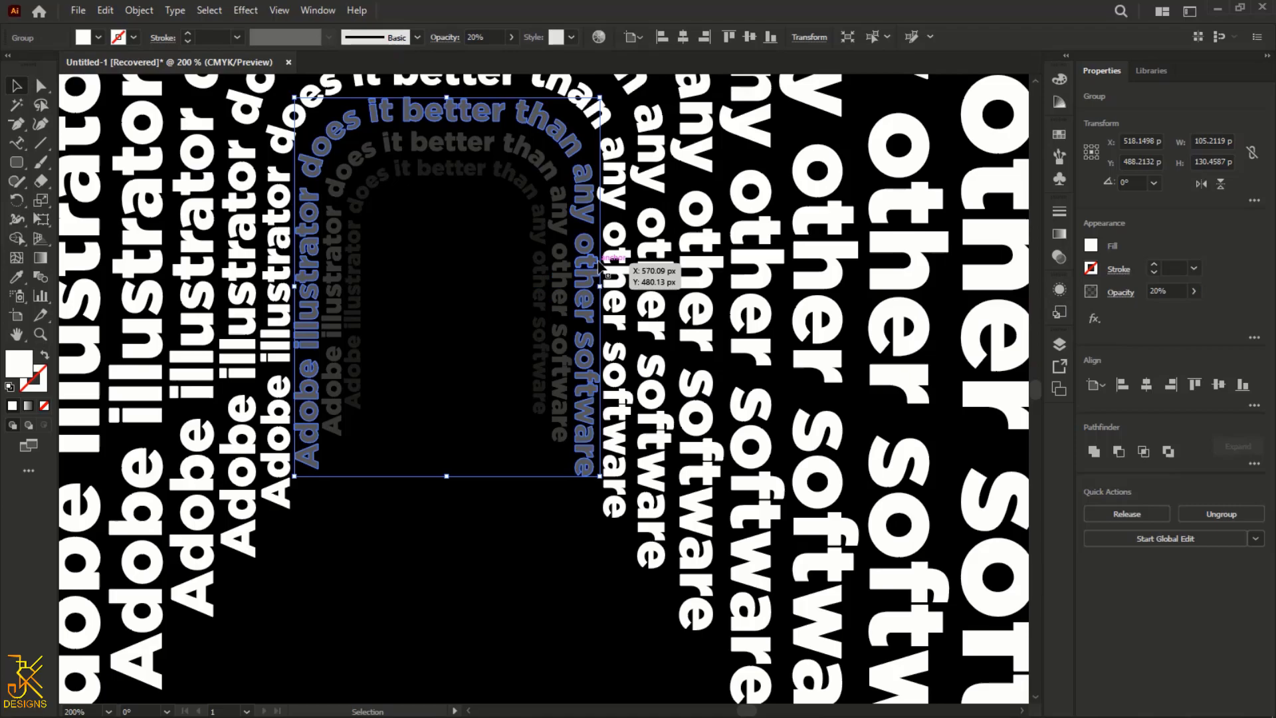
- Set the opacity of the fourth text arch from the center to 30% and the sixth to 50%
scroll(601, 265, "down", 3)
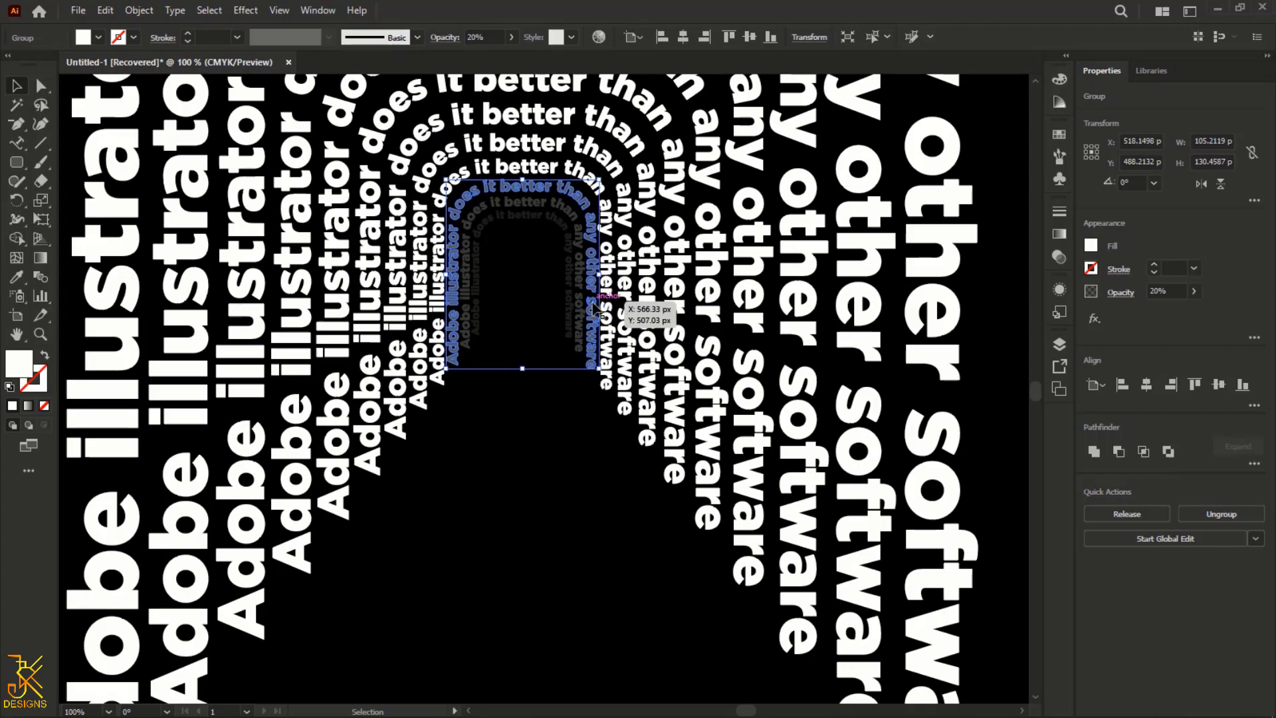
left_click(604, 306)
left_click(1180, 293)
type("30")
key("Return")
left_click(643, 292)
type("50")
key("Return")
- Set the opacity of the seventh text arch from the center to 60% and the eighth to 70%
left_click(681, 242)
left_click_drag(1175, 293, 1067, 303)
type("60")
key("Return")
left_click(713, 254)
type("70")
- Set the opacity of the ninth text arch from the center to 80% and the tenth to 90%
left_click(751, 273)
type("80")
left_click(800, 266)
left_click_drag(1170, 292, 1065, 293)
type("90")
key("Return")
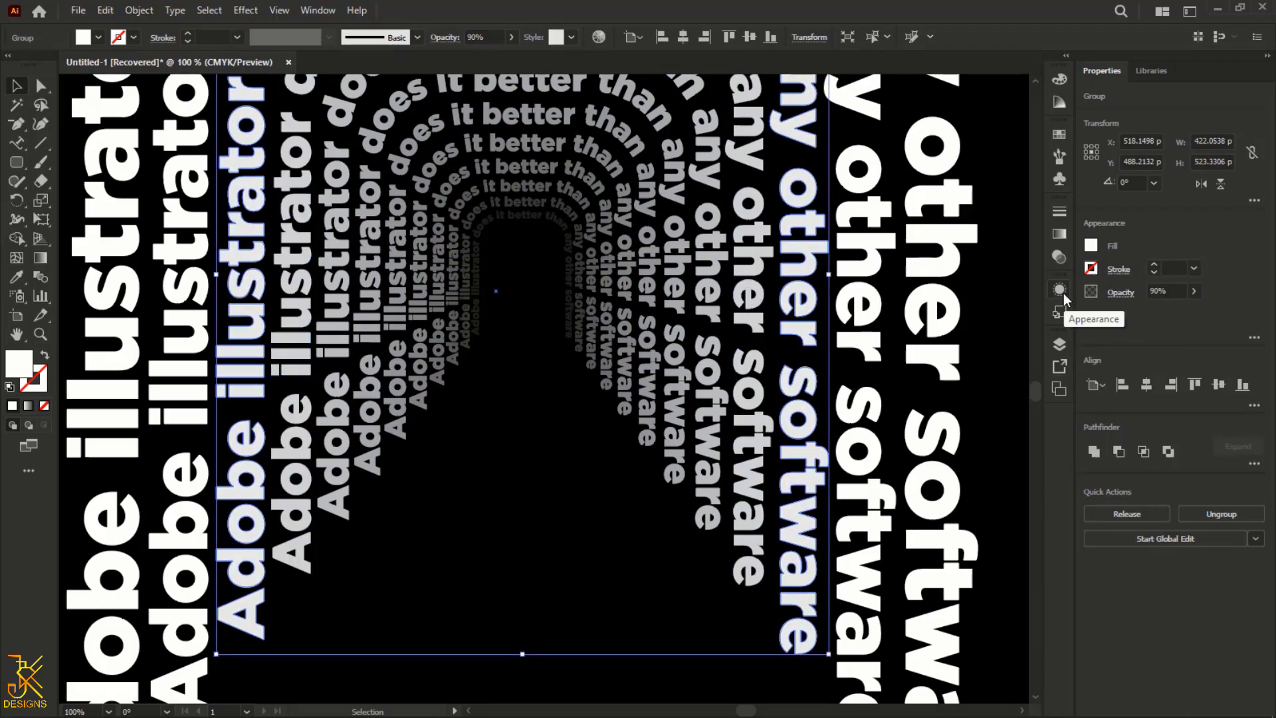
- Group all the text arches together, leaving out the black background, and deselect the group
scroll(712, 326, "down", 2)
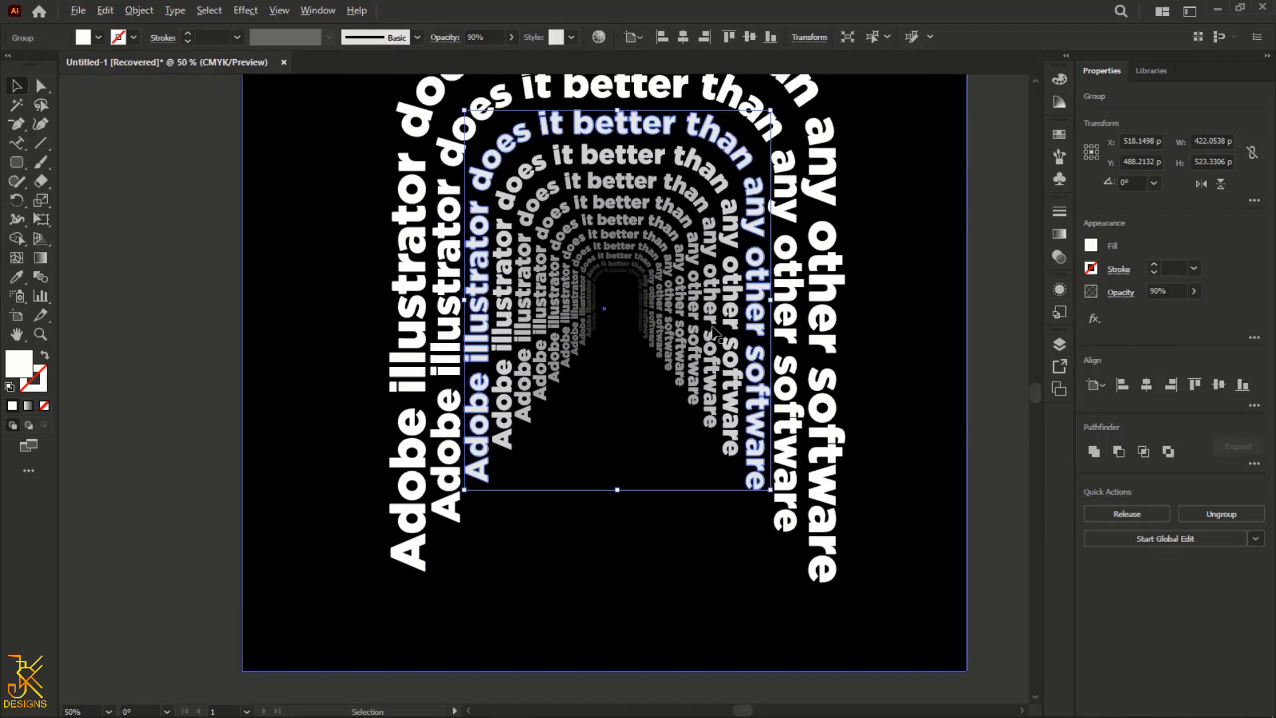
scroll(715, 331, "down", 1)
left_click_drag(820, 233, 841, 300)
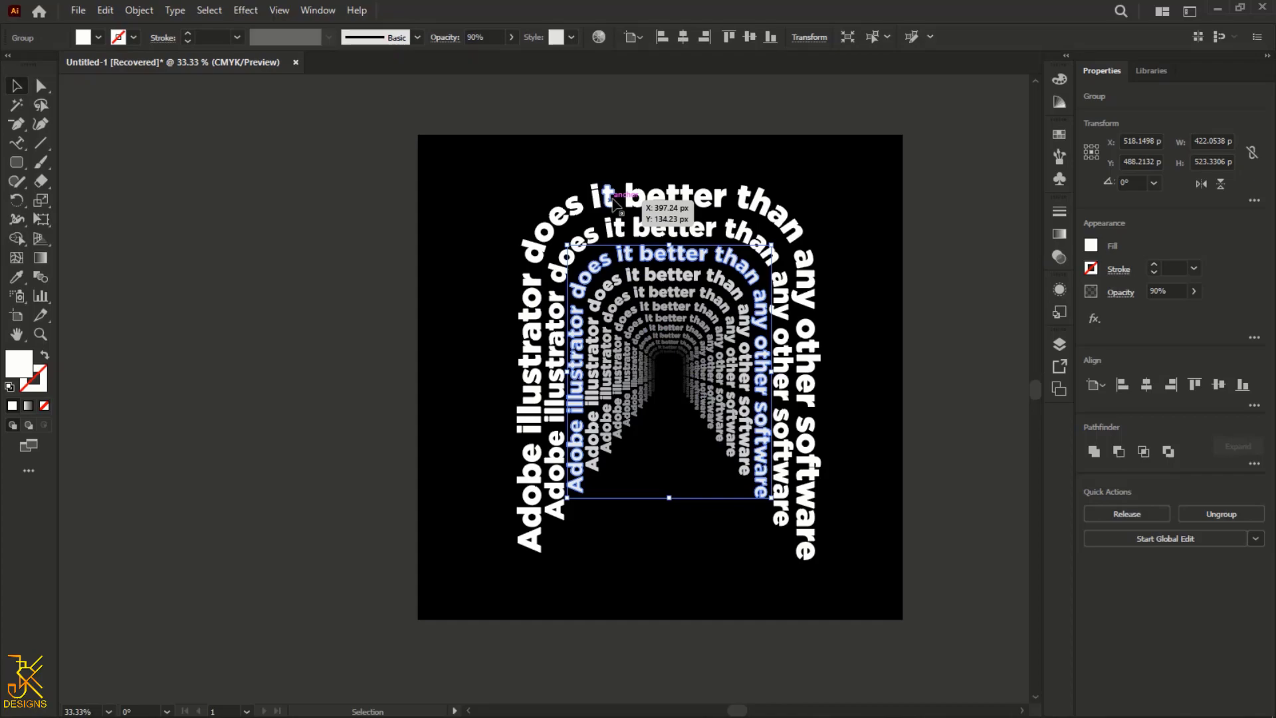
key("ctrl+a")
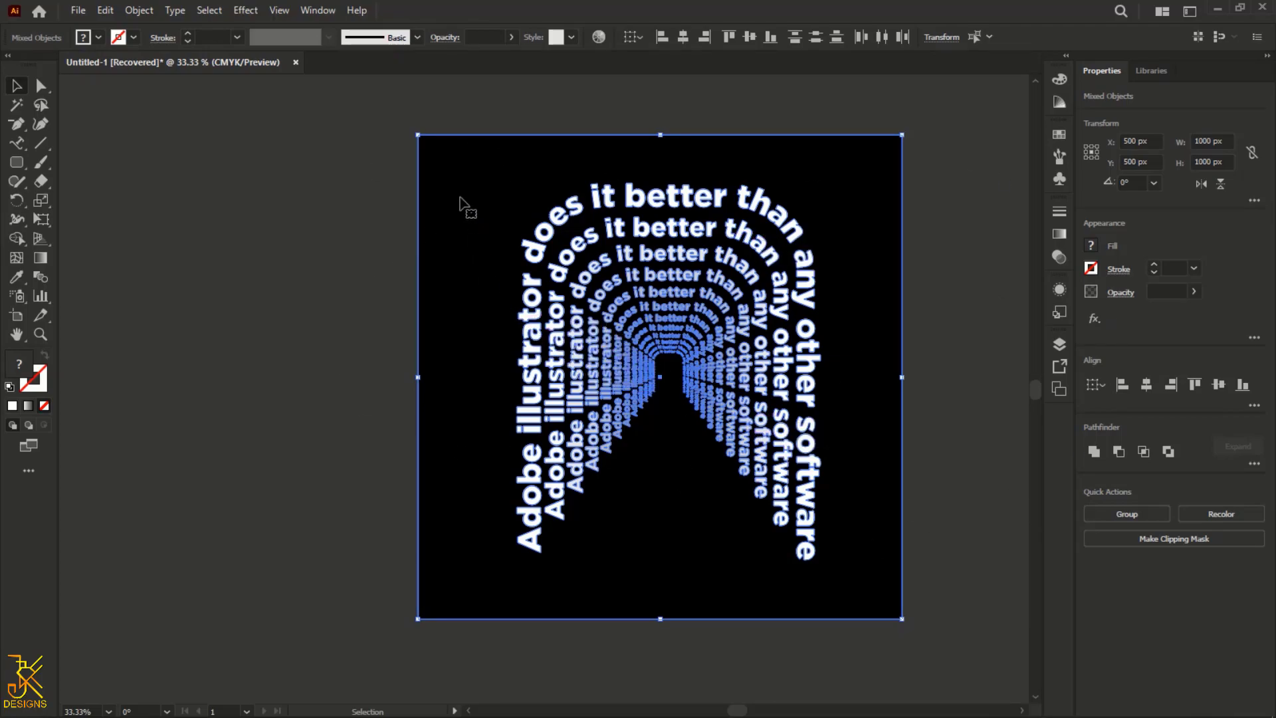
left_click(487, 177, "shift")
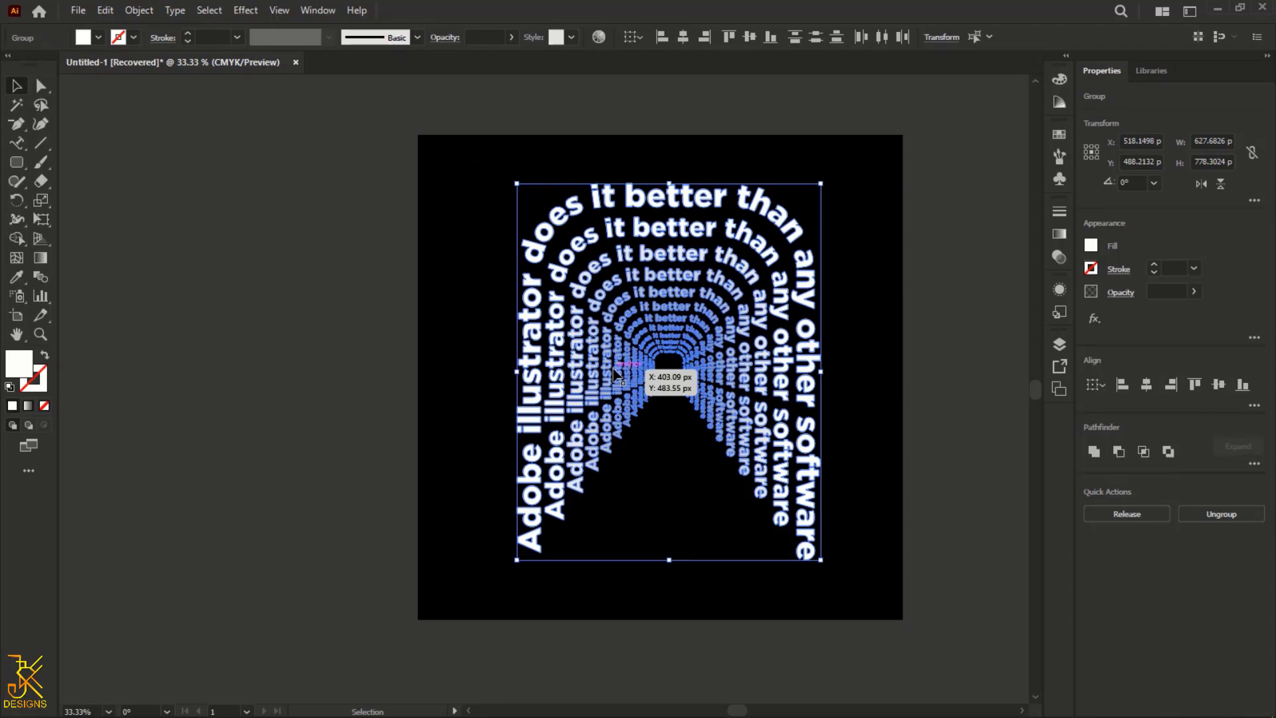
right_click(740, 324)
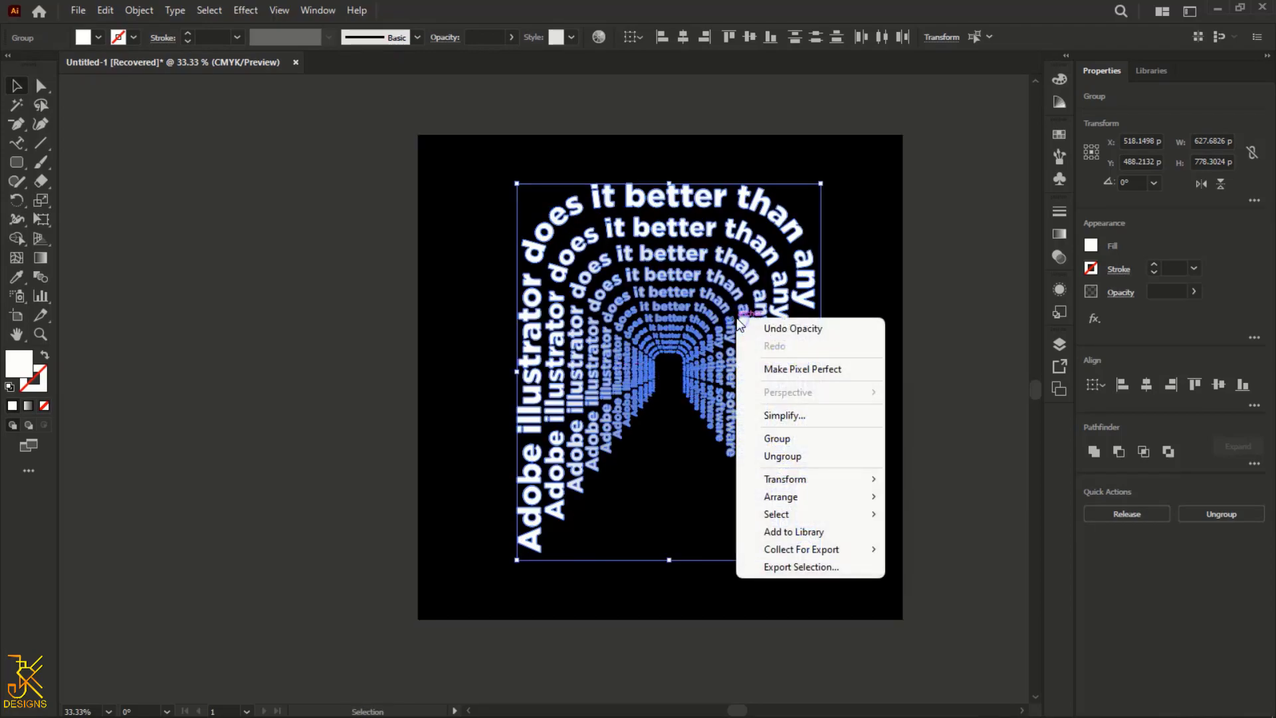
left_click(786, 439)
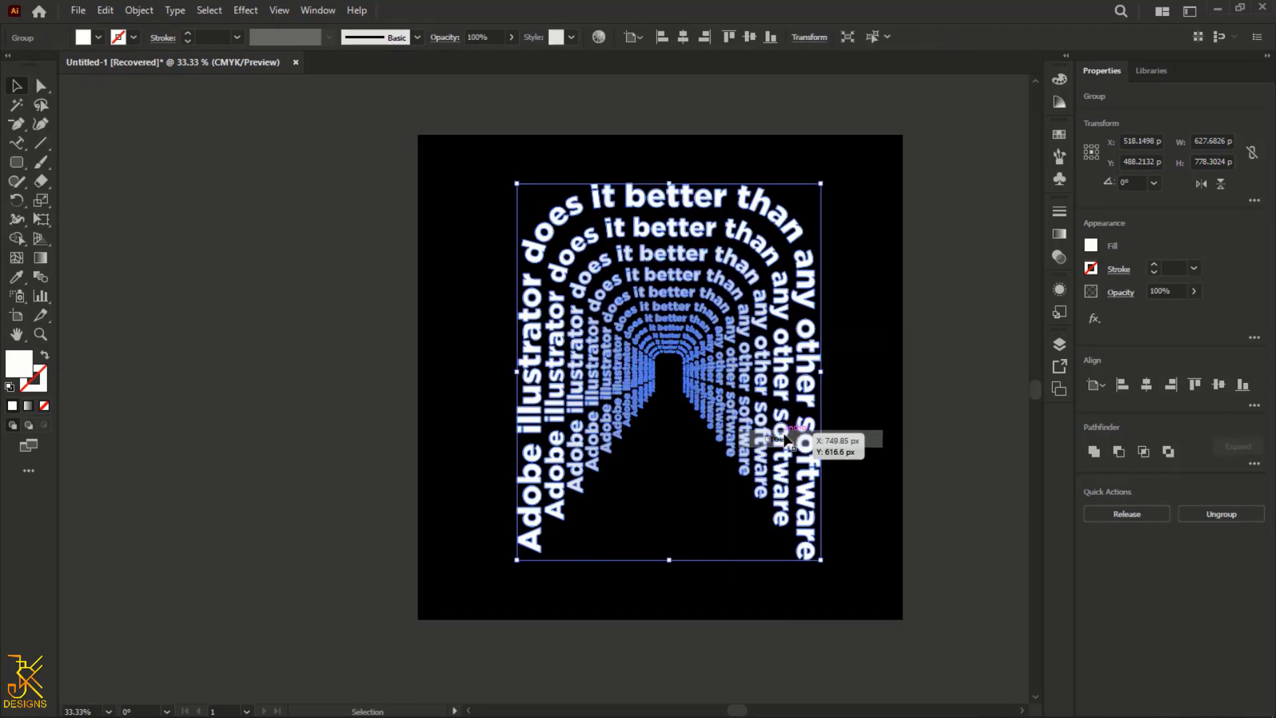
left_click_drag(635, 374, 636, 375)
left_click(984, 412)
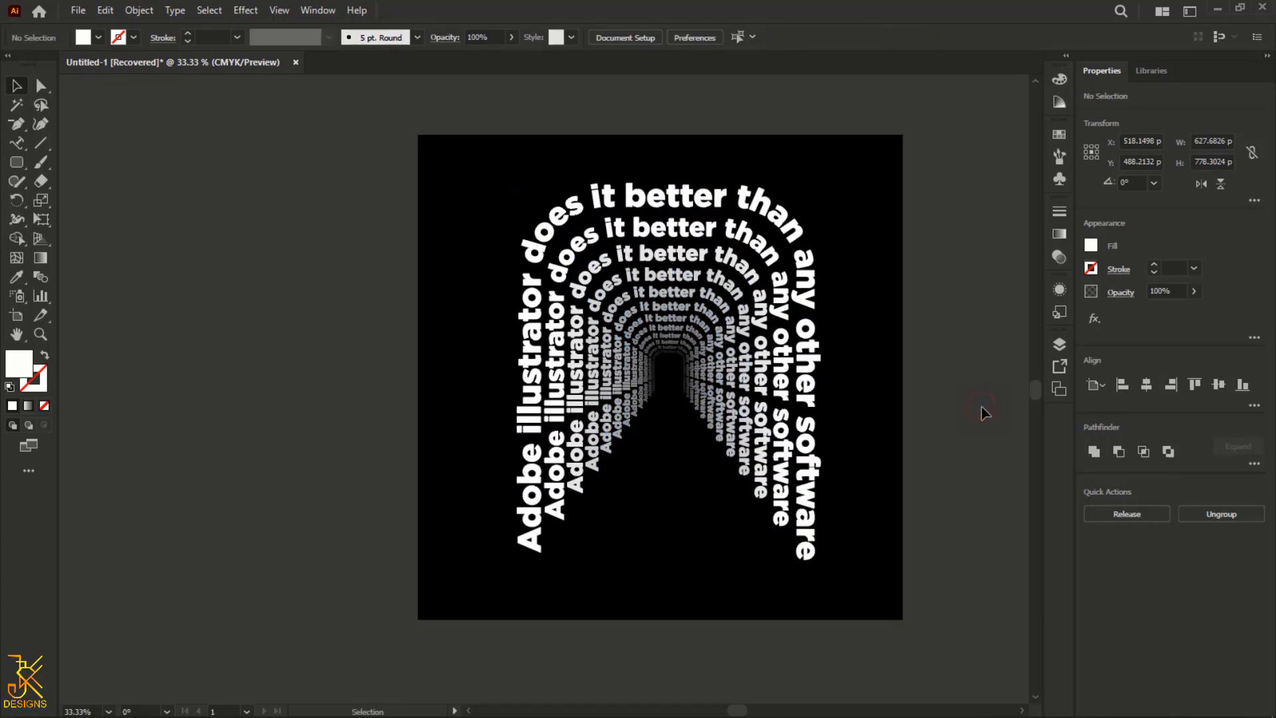